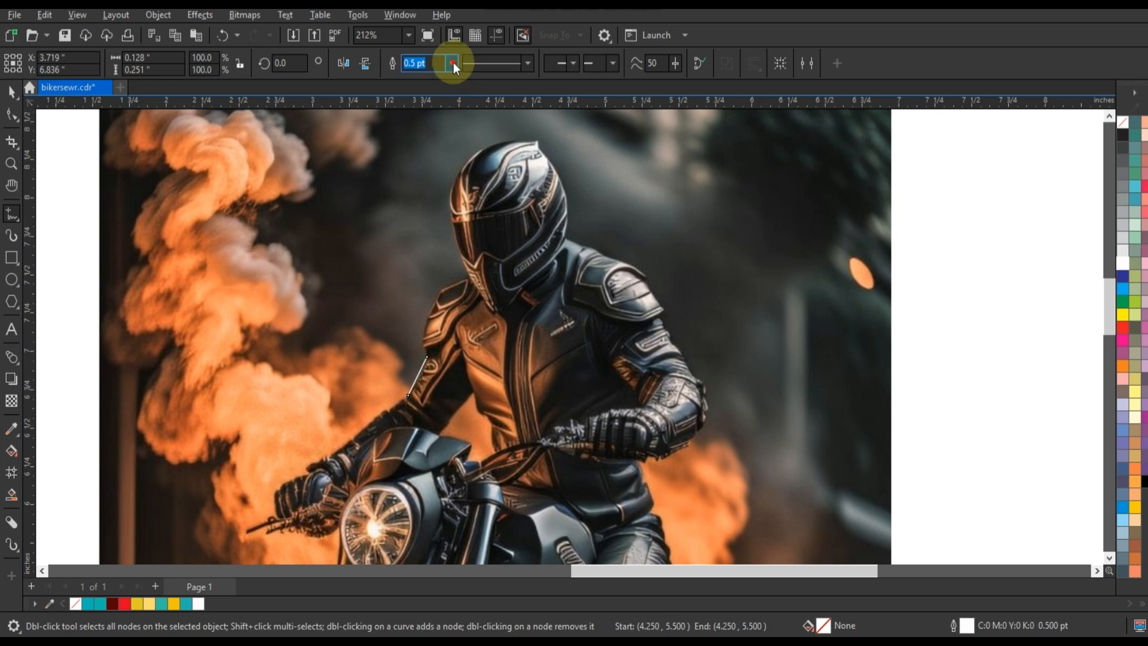
Set the outline width of the short white line on the rider's sleeve to 1.5 pt
click(452, 63)
click(436, 135)
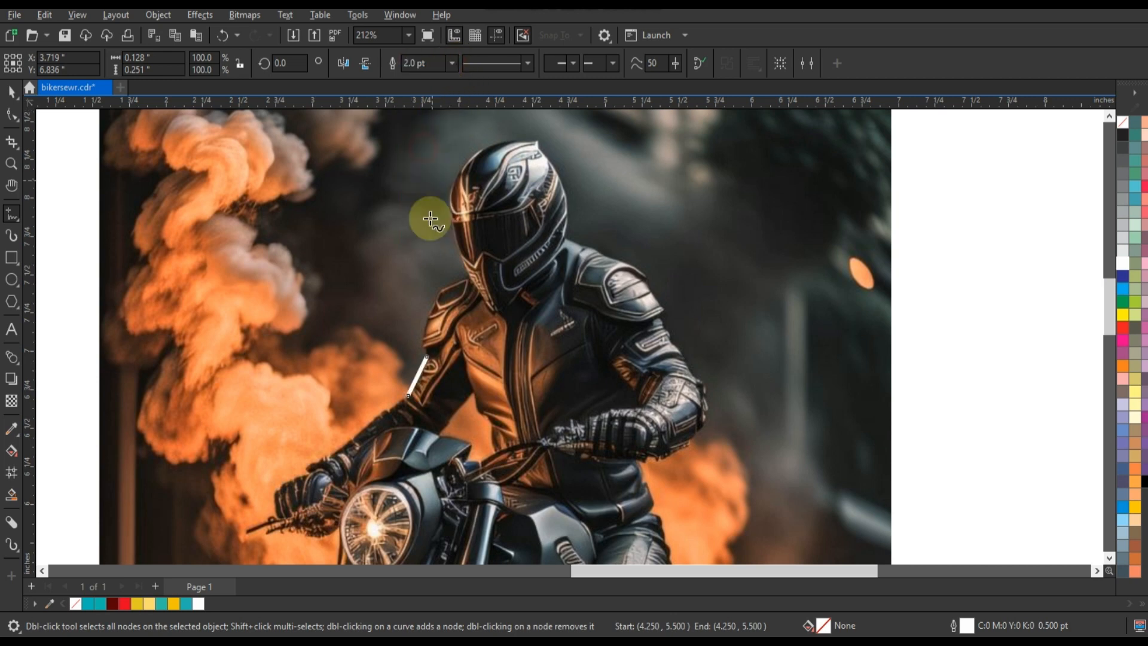
click(452, 62)
click(436, 125)
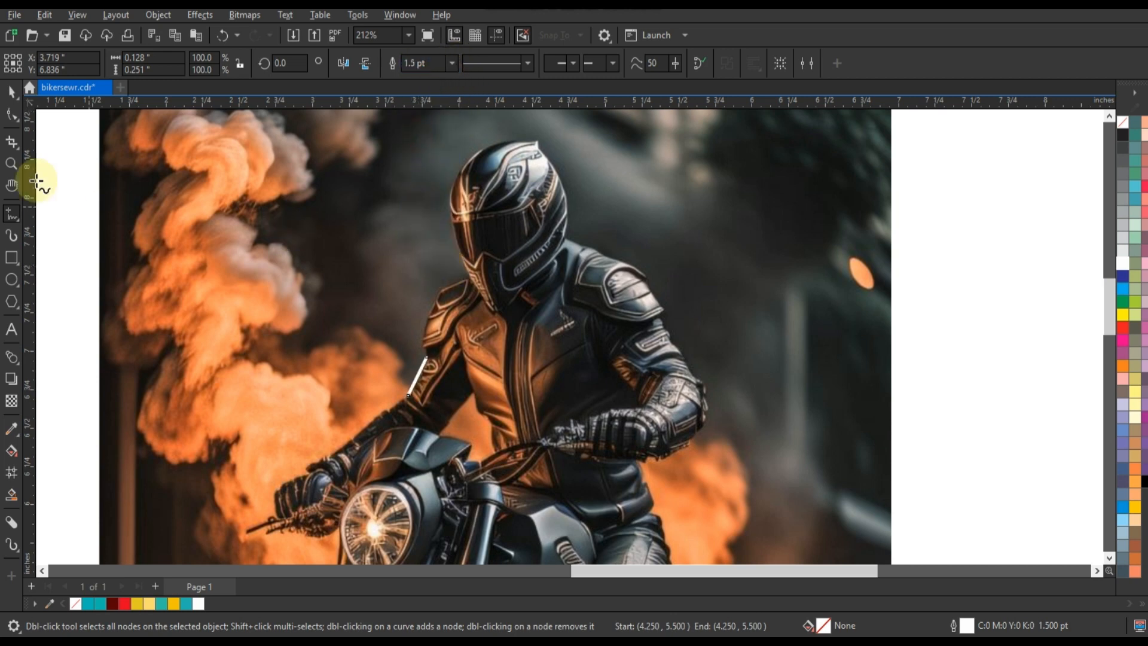
Extend the white line with straight segments from the sleeve over the helmet's peak and neck to the shoulder and upper arm on the far side
click(7, 162)
drag(366, 141, 831, 424)
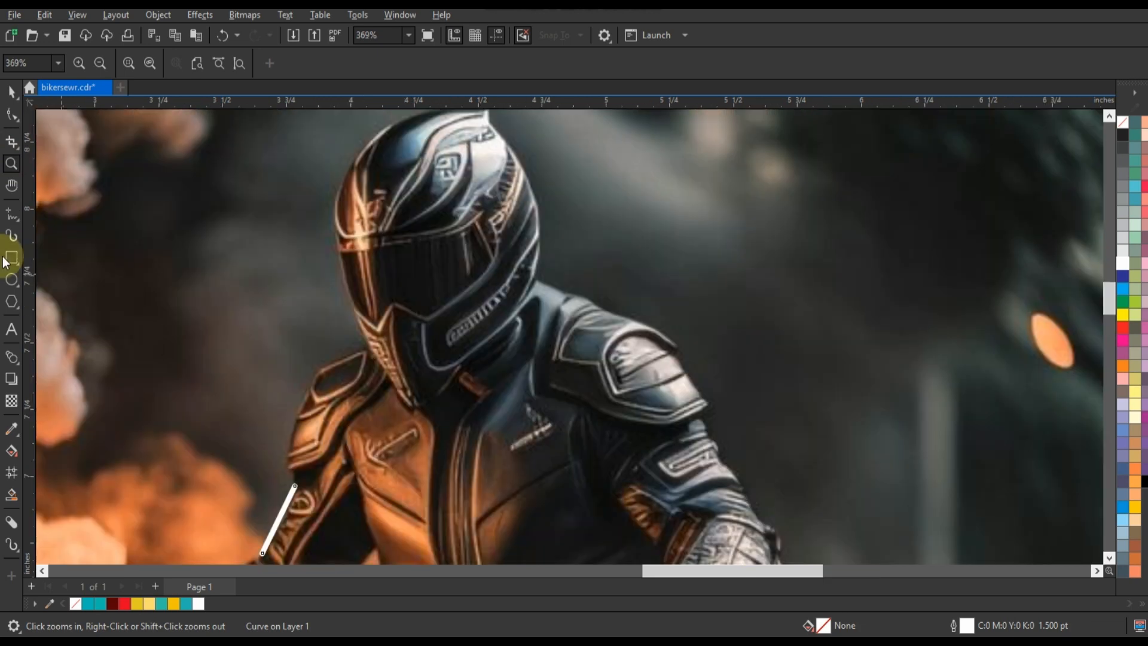
click(12, 212)
click(295, 484)
click(368, 342)
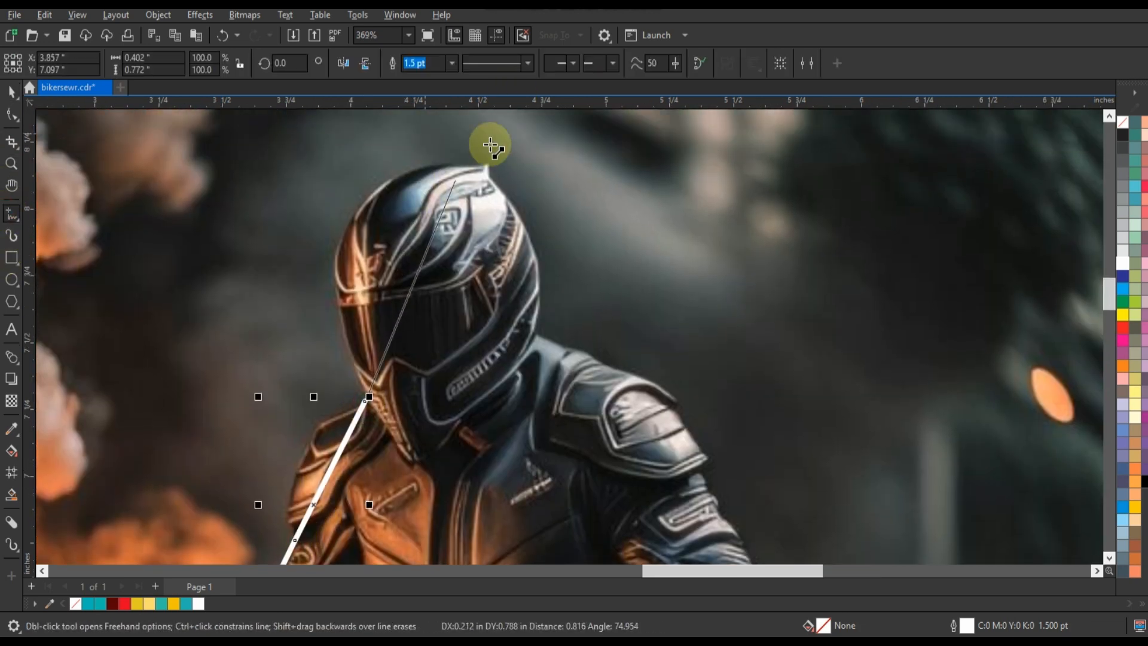
click(486, 162)
click(538, 333)
click(676, 400)
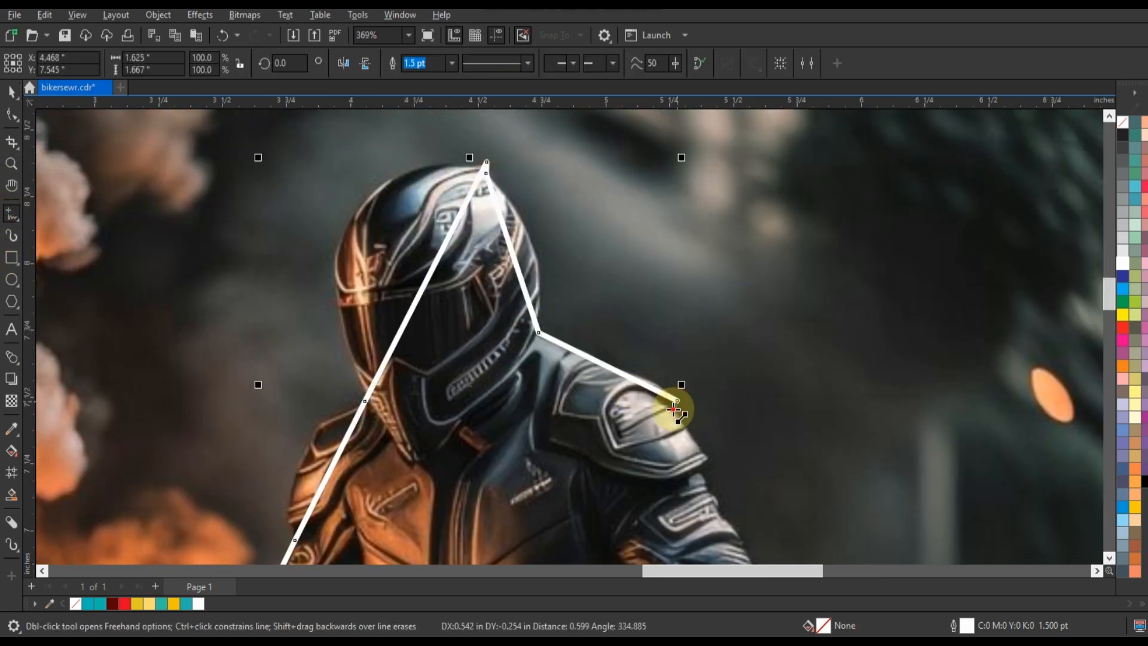
click(708, 452)
click(713, 504)
Continue the traced outline with straight segments around the rider's bent elbow and forearm to the waist
scroll(496, 243, down, 3)
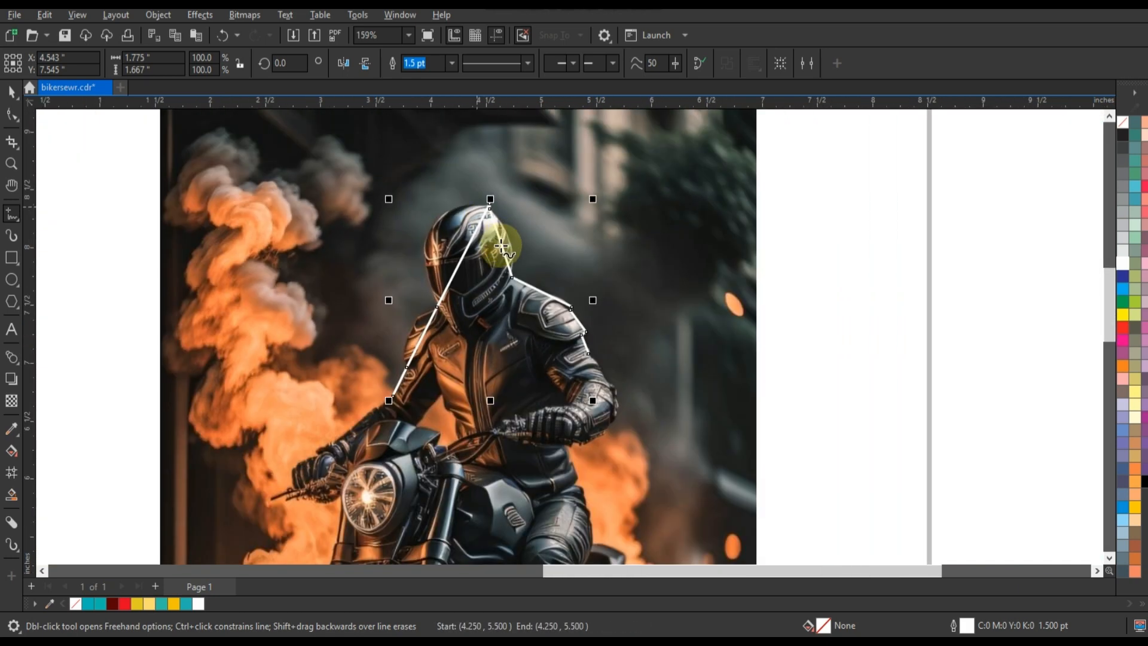
scroll(501, 246, down, 3)
click(12, 163)
mouse_move(358, 281)
mouse_down()
mouse_move(651, 476)
mouse_move(706, 499)
mouse_up()
click(11, 214)
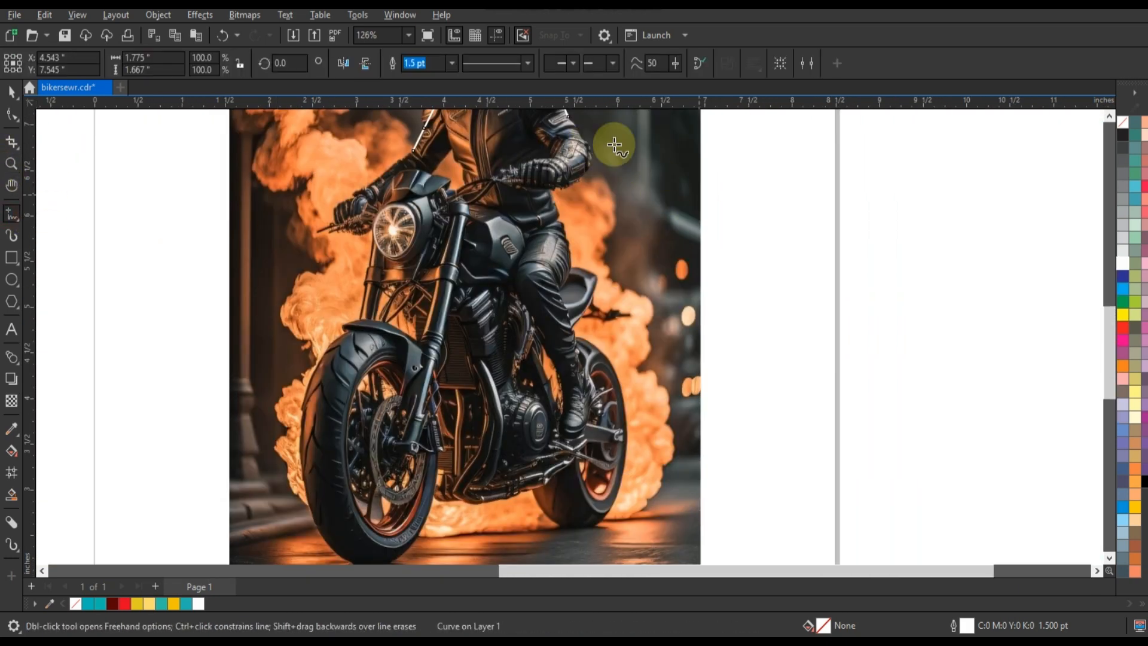
click(567, 114)
click(588, 142)
click(590, 172)
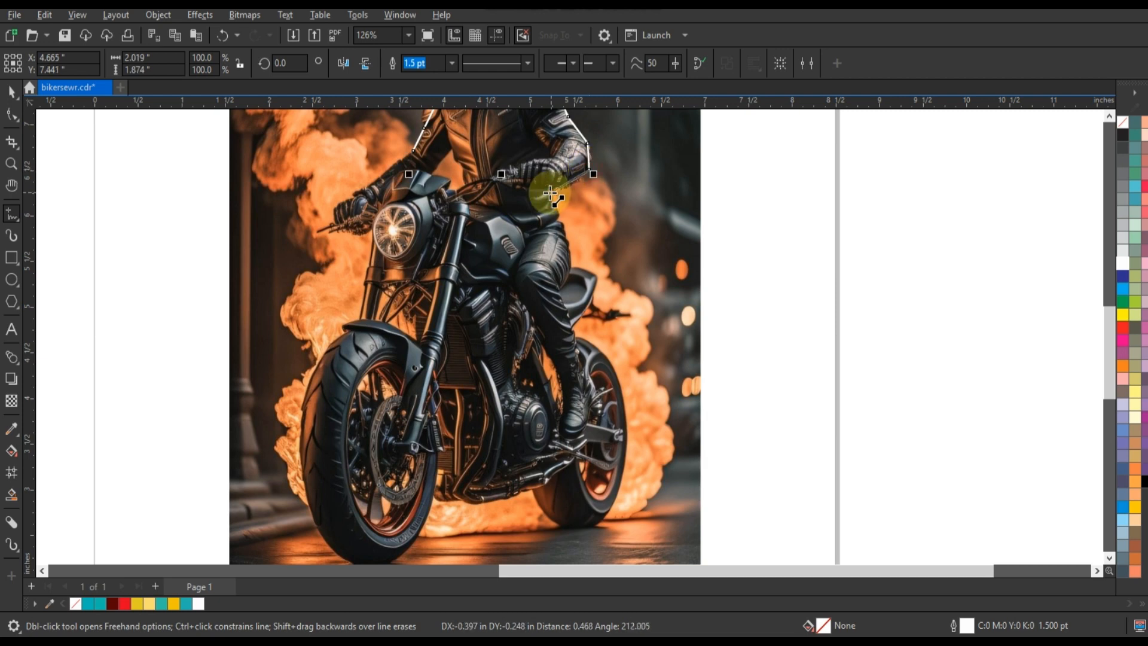
click(550, 193)
Continue the outline from the waist along the hip and around the seat to the top of the rear wheel
click(558, 215)
click(574, 263)
click(596, 276)
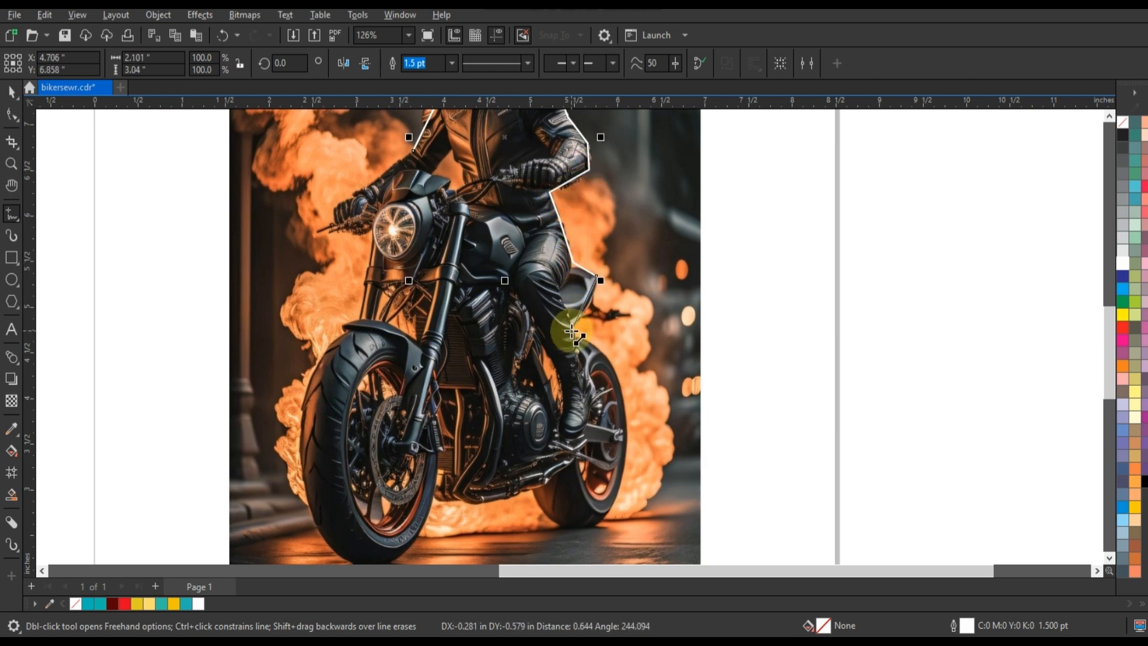
click(574, 332)
click(576, 336)
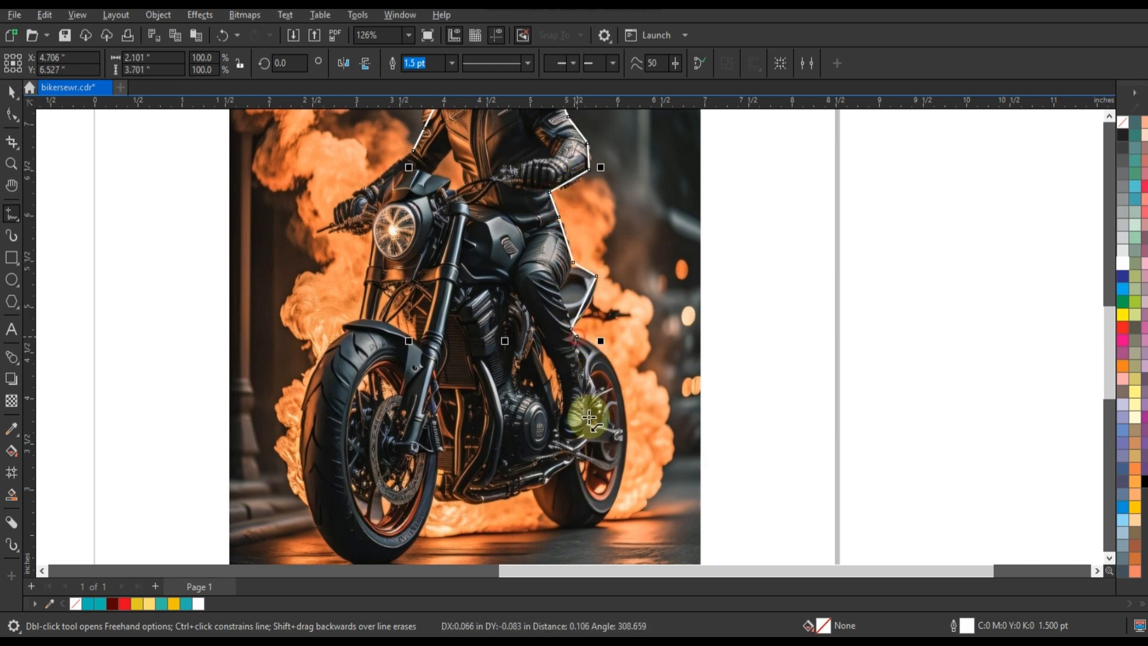
Run straight outline segments down the rear wheel and beneath the engine to the lower front edge of the front wheel
click(614, 500)
click(528, 489)
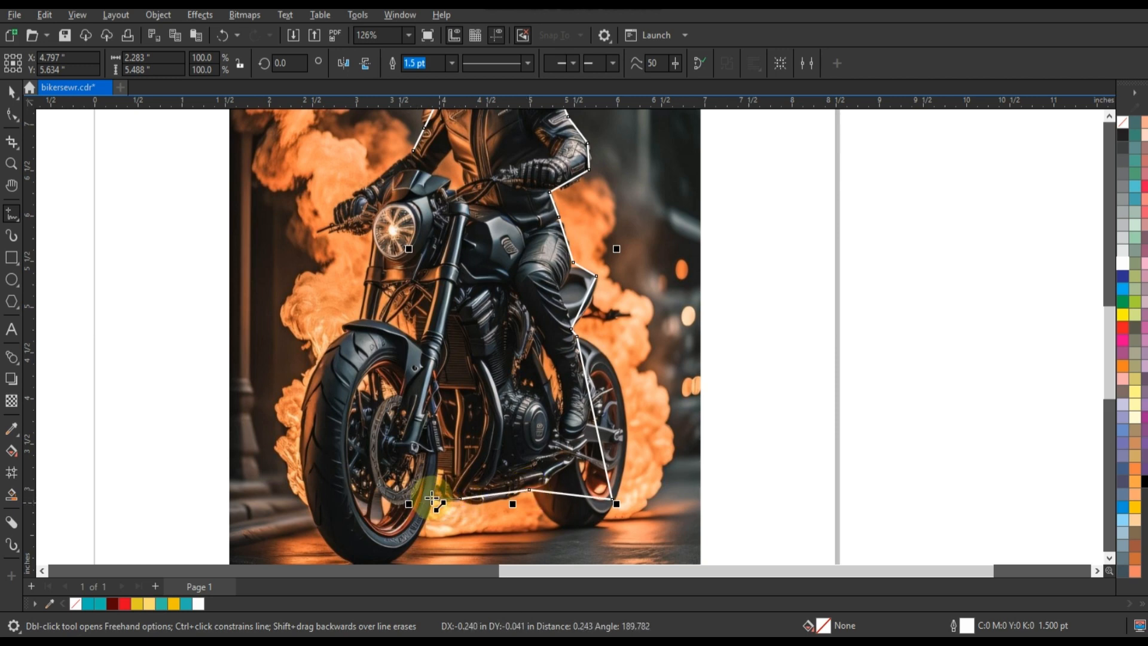
click(431, 496)
click(306, 489)
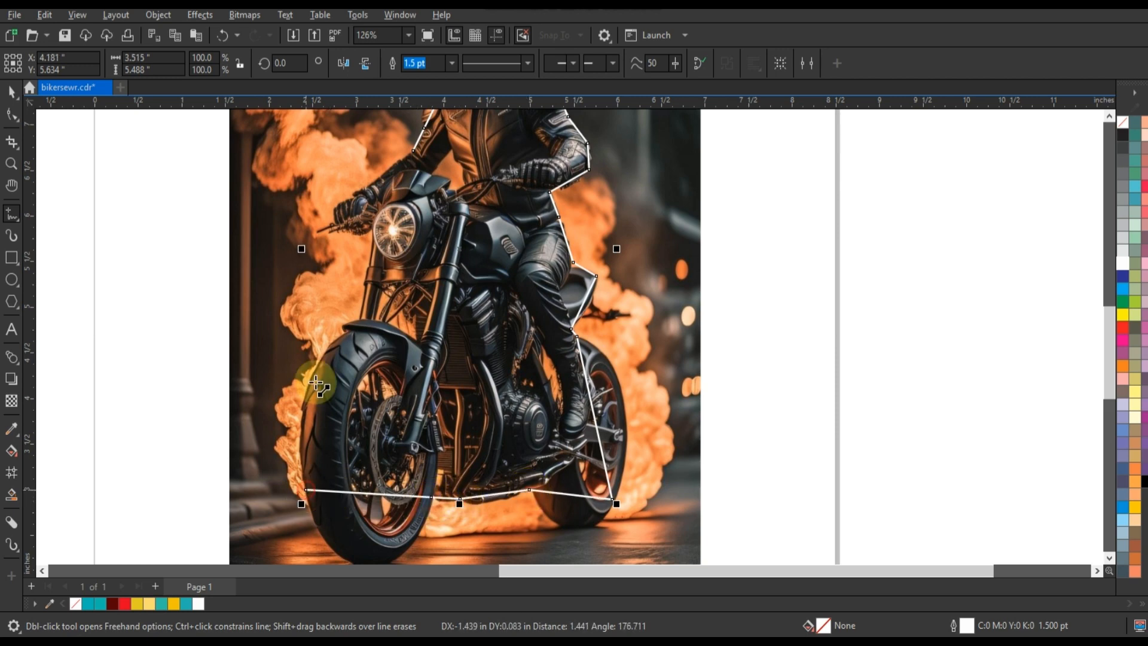
Trace up the front wheel, fender, fork and handlebar hand, and close the outline at its starting point on the sleeve
click(343, 324)
click(357, 320)
click(371, 229)
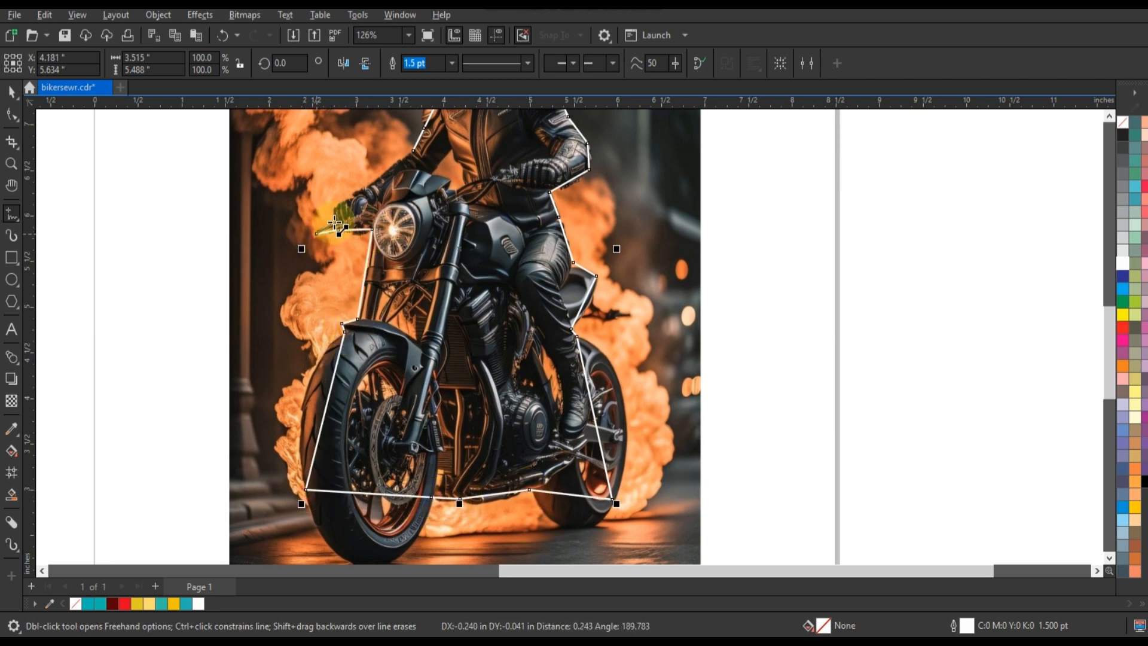
click(353, 191)
click(415, 151)
scroll(417, 376, down, 1)
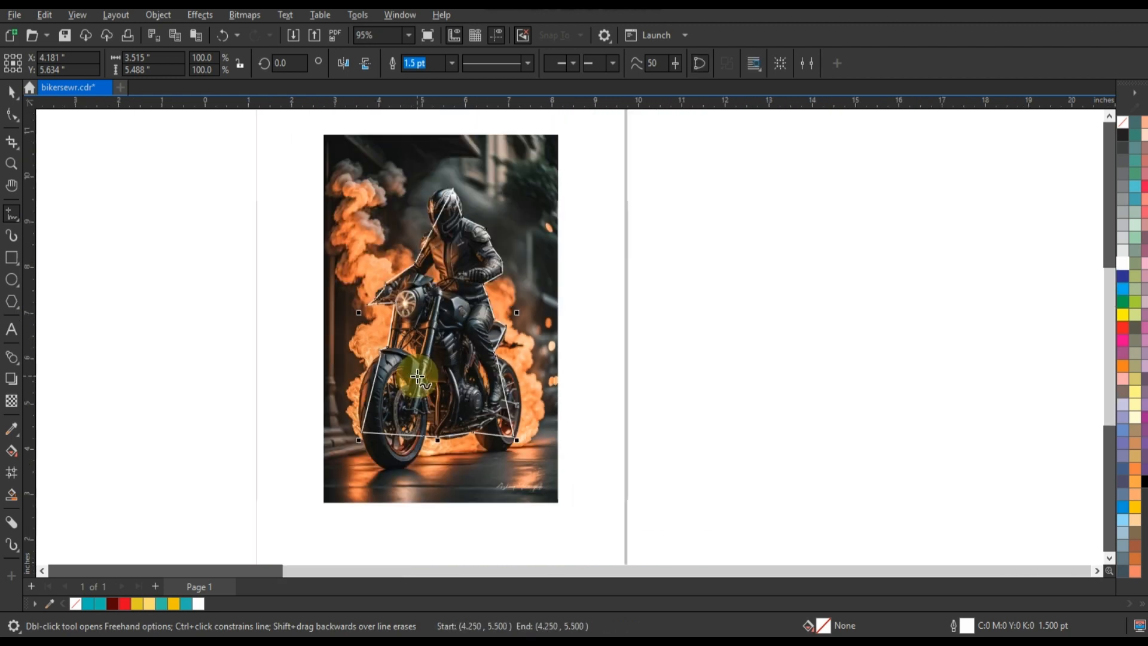
Bend the straight outline segments around the helmet with the Shape tool so they follow both of its curved sides
click(11, 115)
drag(159, 133, 624, 487)
click(8, 163)
drag(386, 177, 538, 267)
click(11, 114)
click(523, 170)
drag(488, 238, 421, 166)
drag(452, 311, 401, 160)
click(541, 240)
drag(541, 240, 560, 237)
drag(637, 352, 640, 350)
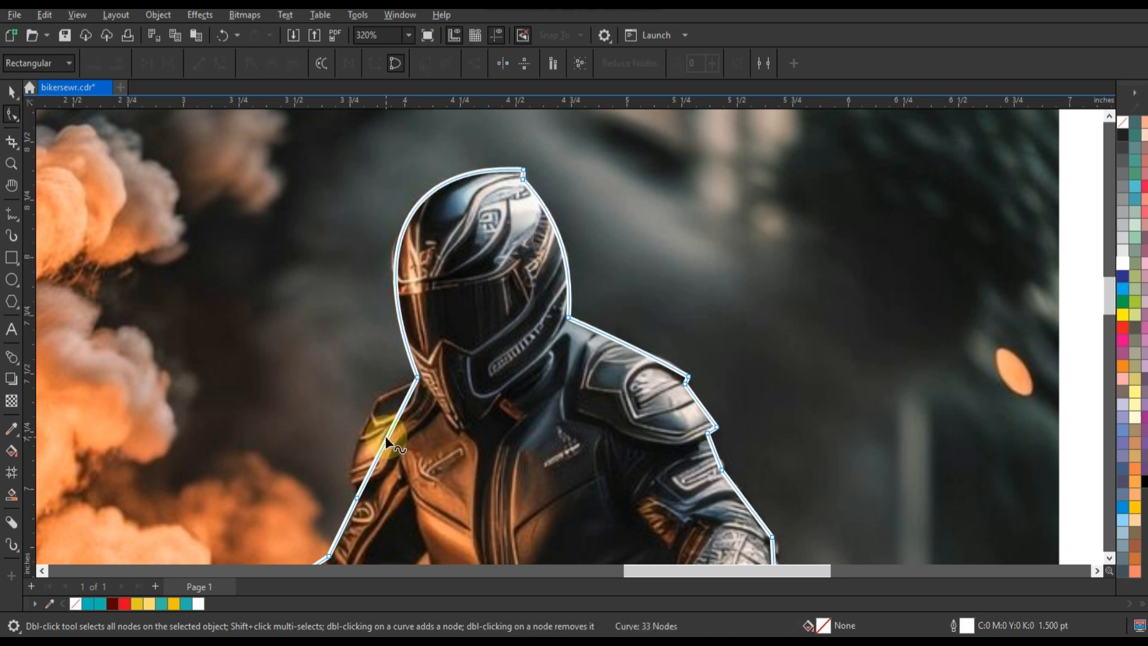
Curve the outline segments around the rider's gloved hand and beneath the handlebar beside the headlight
scroll(385, 436, down, 5)
click(12, 163)
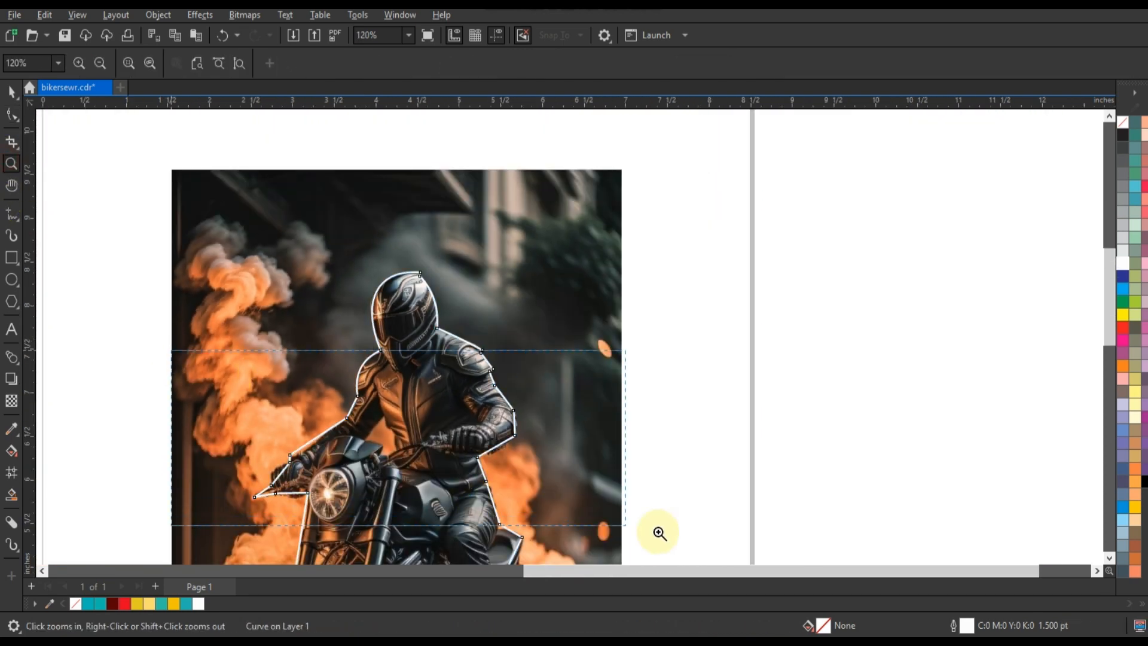
drag(659, 532, 625, 525)
key(F10)
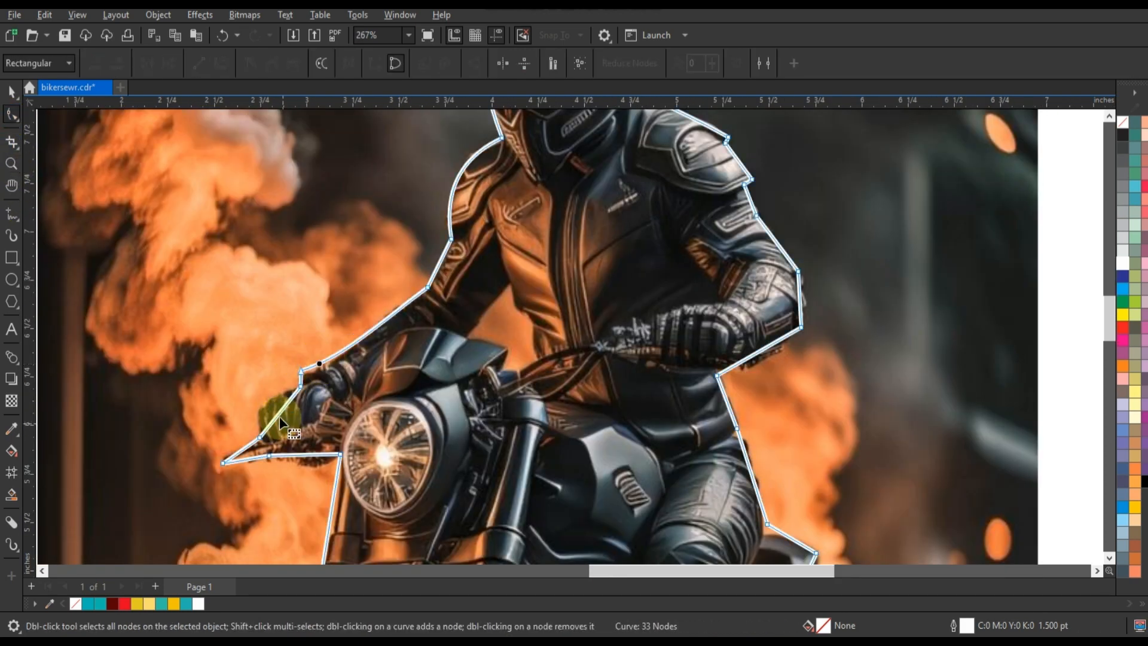
drag(278, 416, 265, 409)
drag(302, 455, 303, 461)
Curve the outline segments along the rider's thigh, forearm and elbow on the side away from the headlight
click(752, 478)
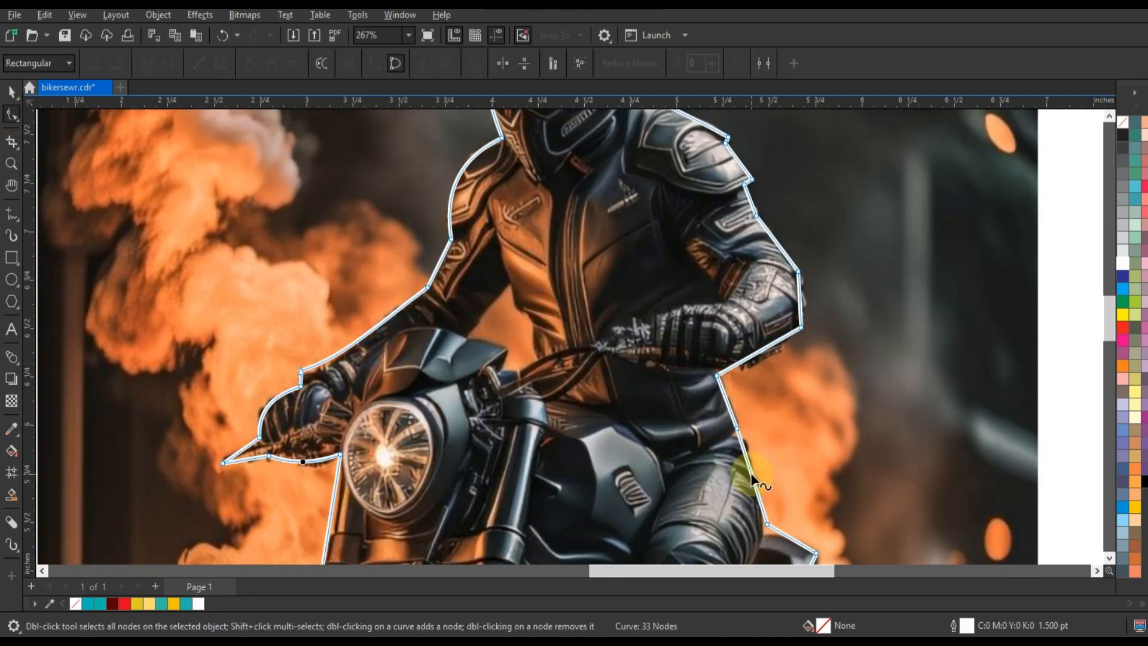
drag(751, 476, 755, 475)
drag(759, 351, 764, 359)
drag(801, 307, 805, 307)
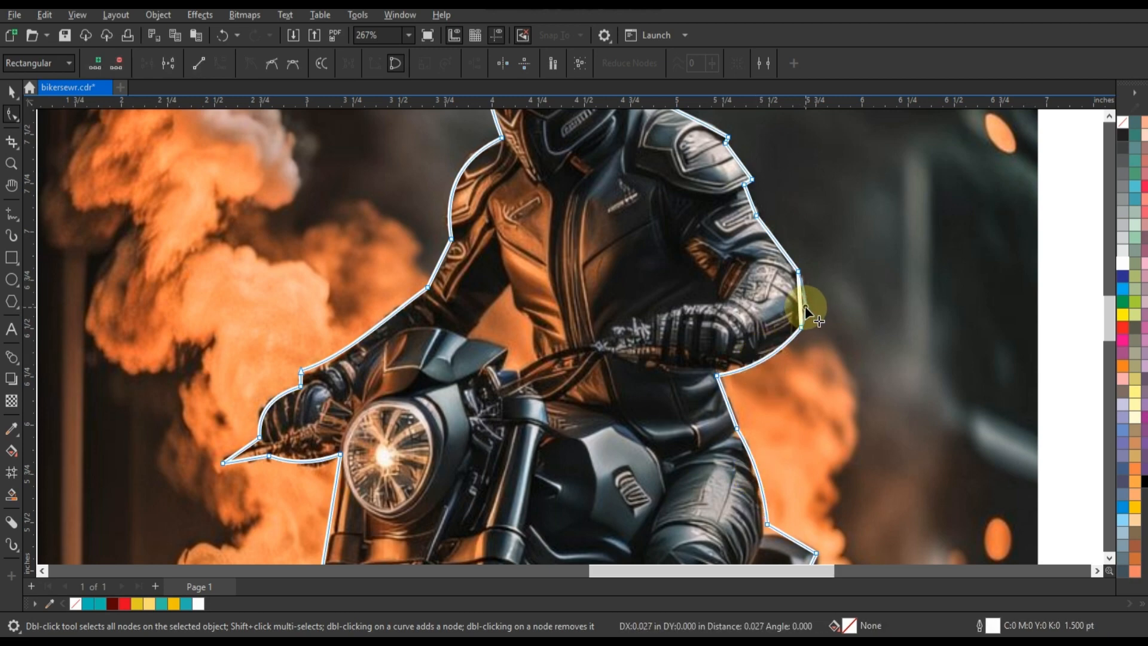
Bend the outline segments along the front edge and underside of the front wheel to match the tire's round shape
scroll(518, 307, down, 2)
click(12, 164)
right_click(441, 341)
drag(442, 342, 702, 477)
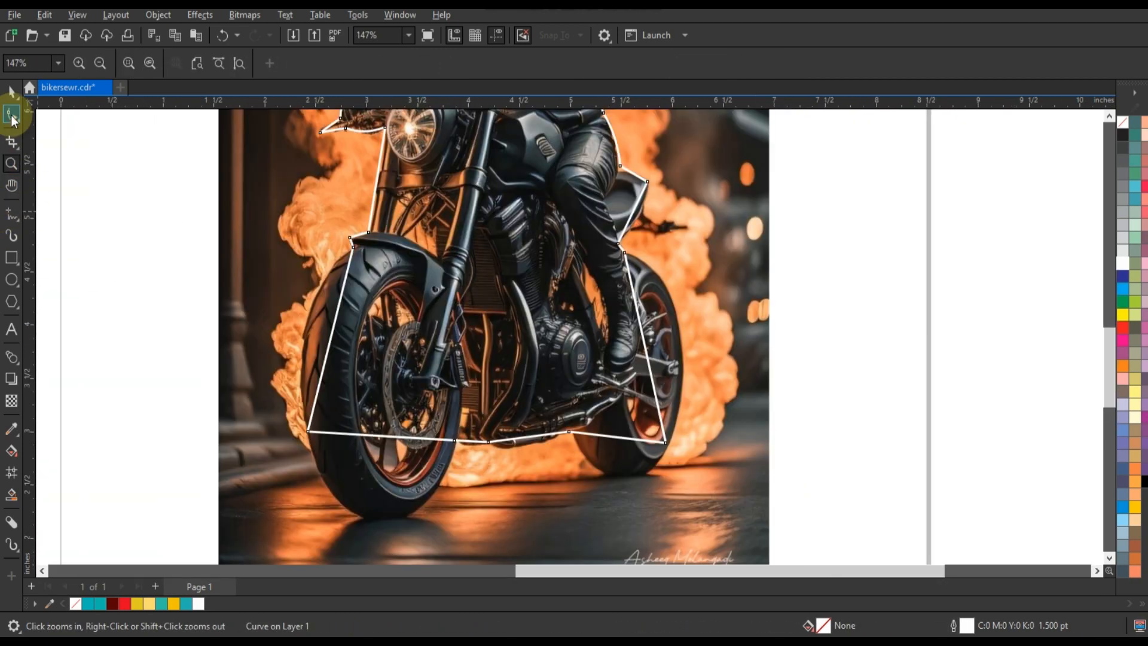
click(12, 114)
drag(337, 312, 307, 291)
drag(319, 372, 294, 375)
drag(383, 439, 441, 538)
Bend the outline segments around the bottom and back of the rear wheel to match the tire's curve
drag(518, 440, 579, 484)
click(625, 251)
drag(639, 315, 653, 256)
drag(652, 380, 706, 344)
drag(653, 257, 658, 255)
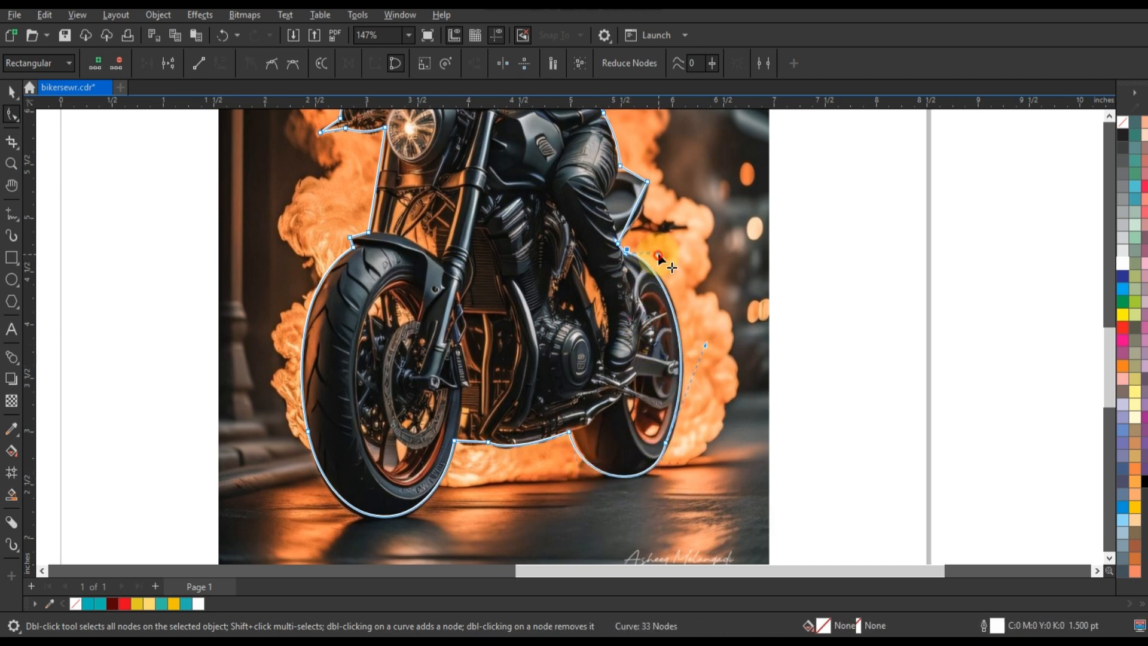
Draw a closed straight-segment shape around the flame-filled gap between the rider's arm, jacket and handlebar
scroll(428, 405, down, 1)
click(12, 163)
drag(417, 178, 533, 272)
click(12, 214)
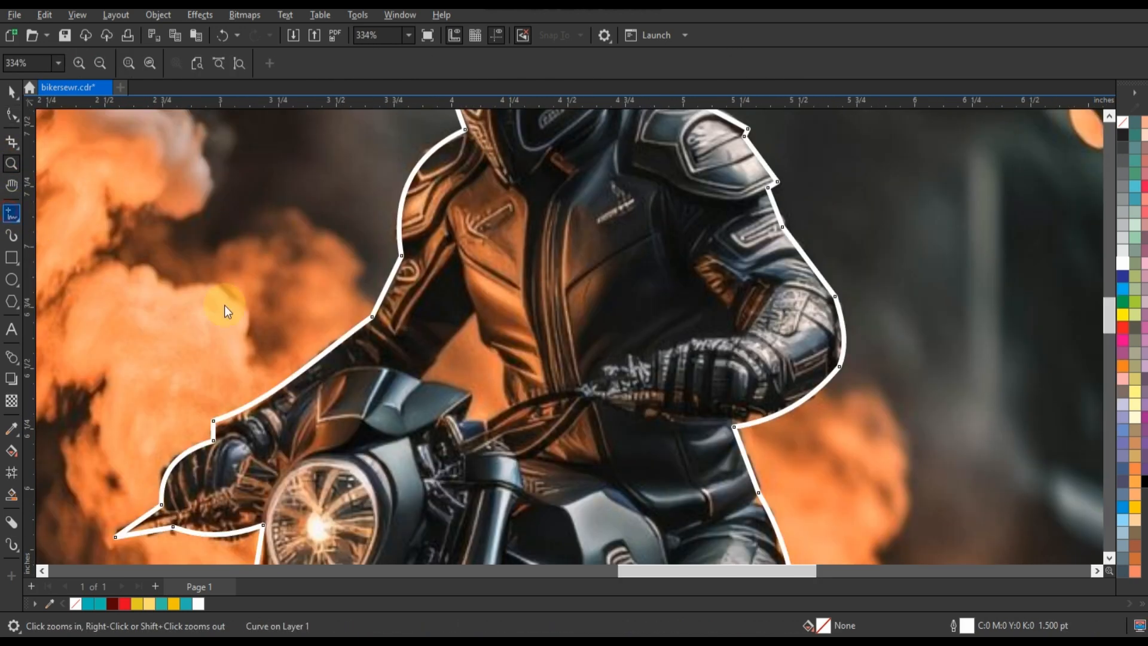
click(475, 309)
double_click(420, 379)
double_click(473, 389)
double_click(464, 421)
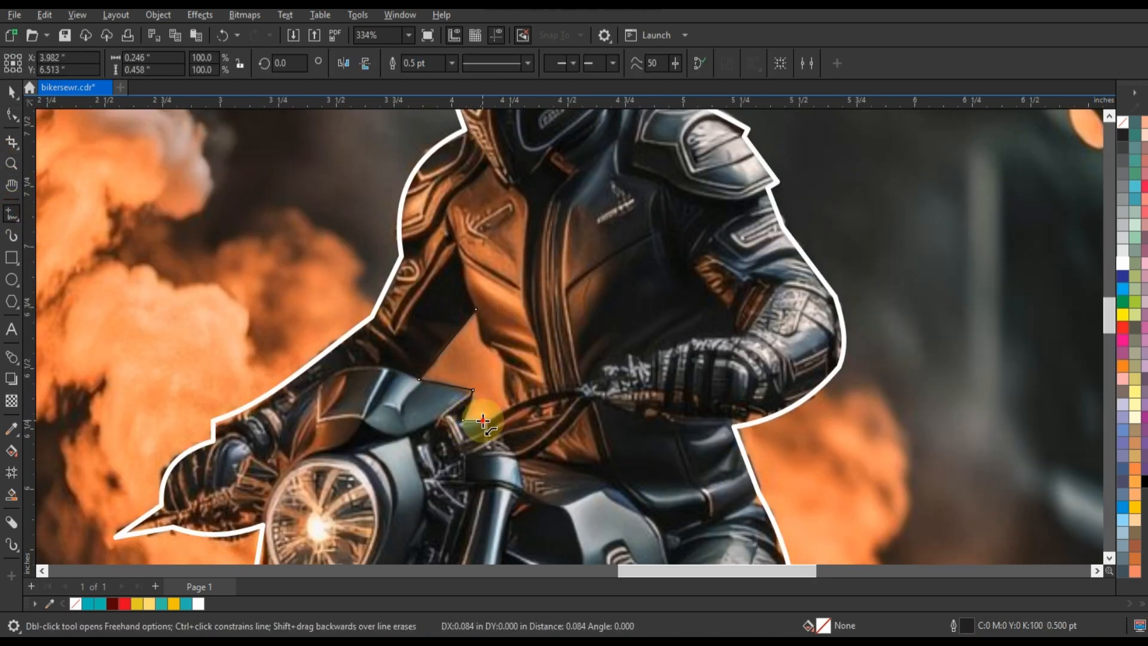
double_click(512, 407)
double_click(493, 346)
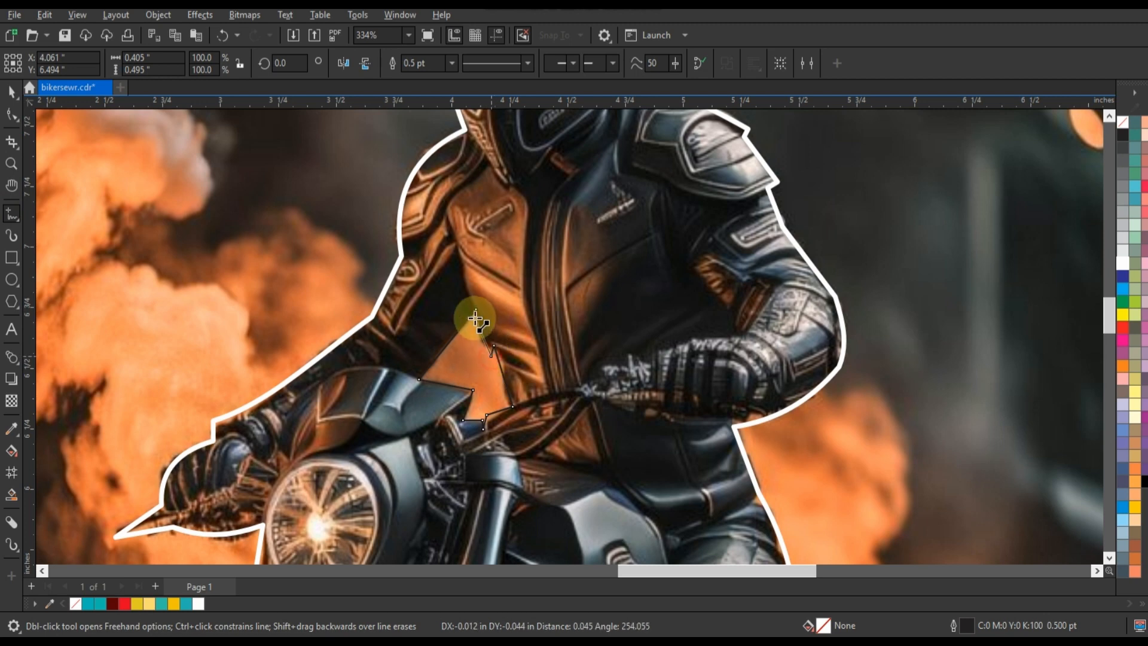
click(475, 310)
Curve the sides of the gap shape to follow the edges of the jacket and sleeve
click(12, 114)
key(F10)
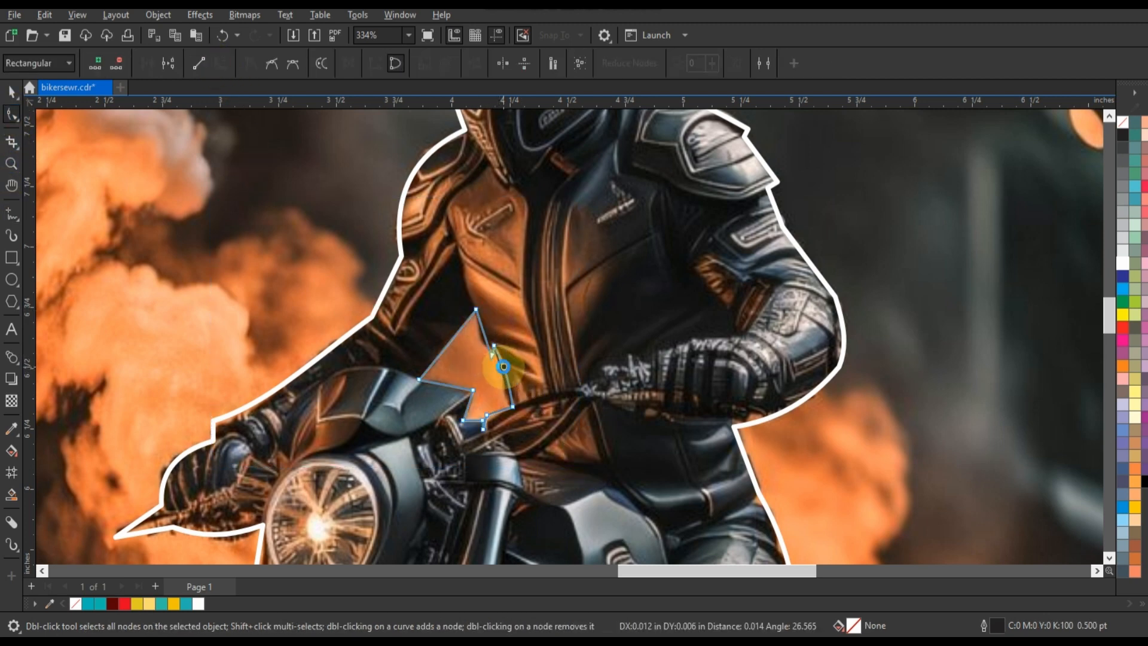
click(481, 337)
Combine the gap shape with the large rider outline so the gap becomes a hole in it
key(space)
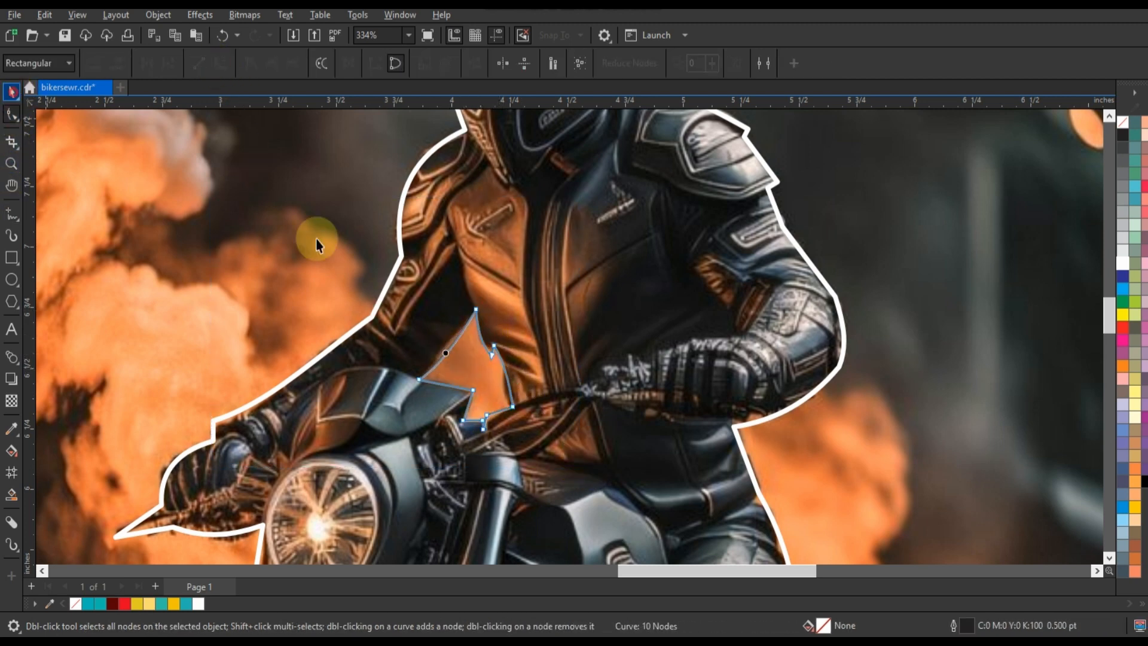
shift+click(403, 226)
click(392, 64)
scroll(384, 274, down, 5)
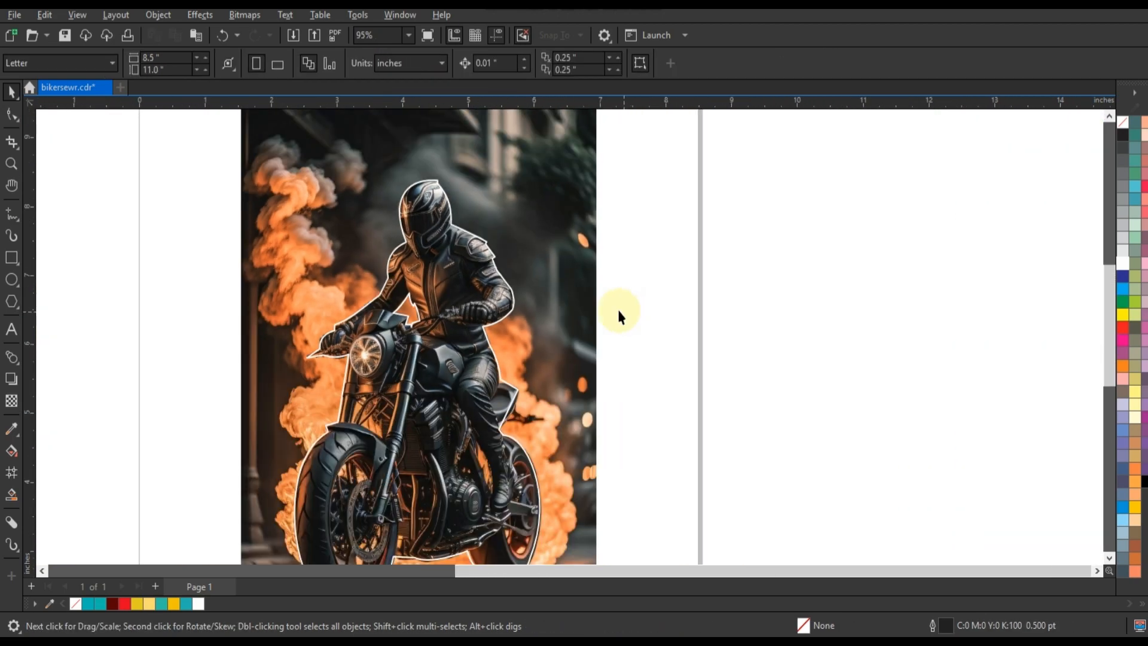
PowerClip the motorcycle photo inside the traced rider outline
right_click(585, 286)
click(644, 410)
click(494, 248)
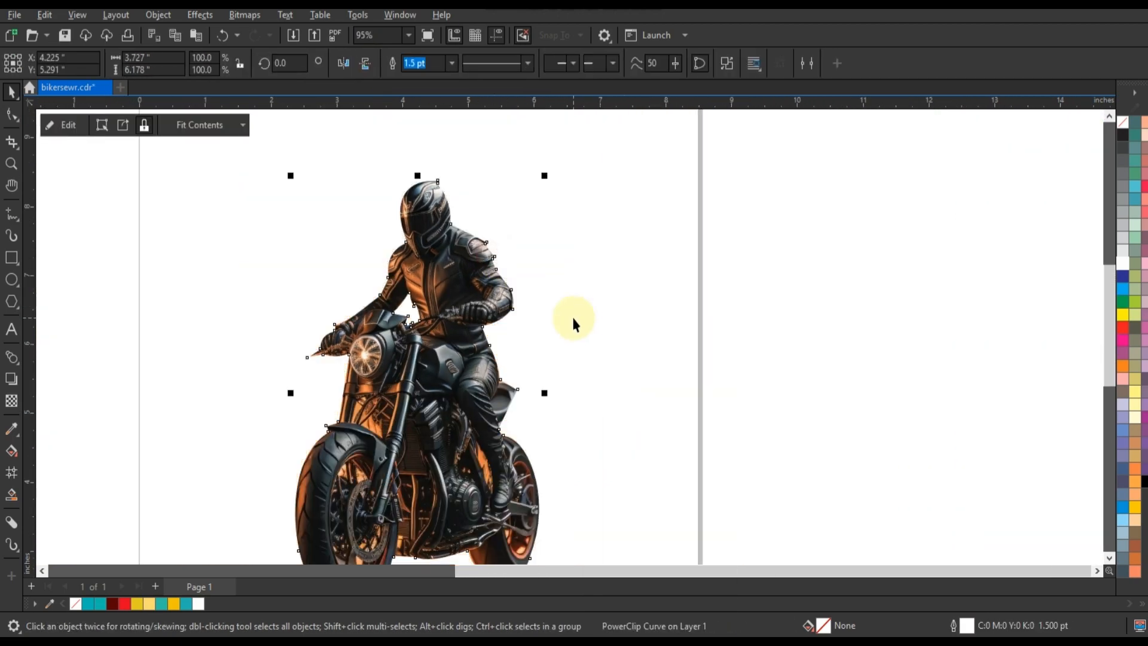
Scale the clipped rider to 92.6% and place a copy of it beside the page, next to the black brush shapes
scroll(573, 324, down, 4)
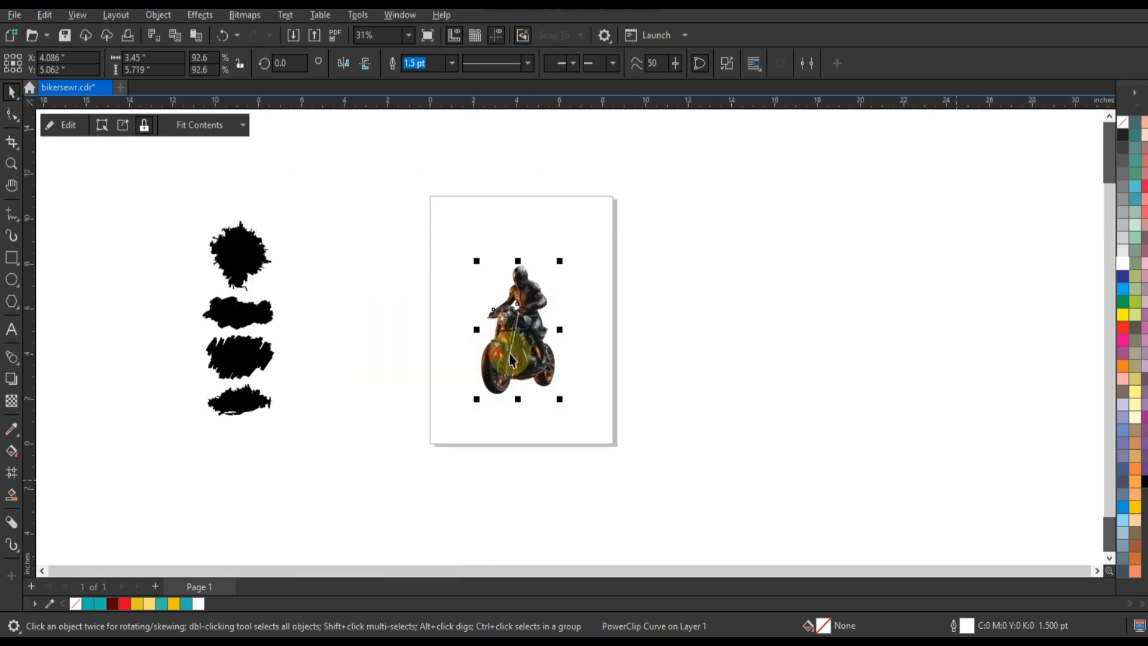
drag(531, 332, 376, 332)
right_click(377, 331)
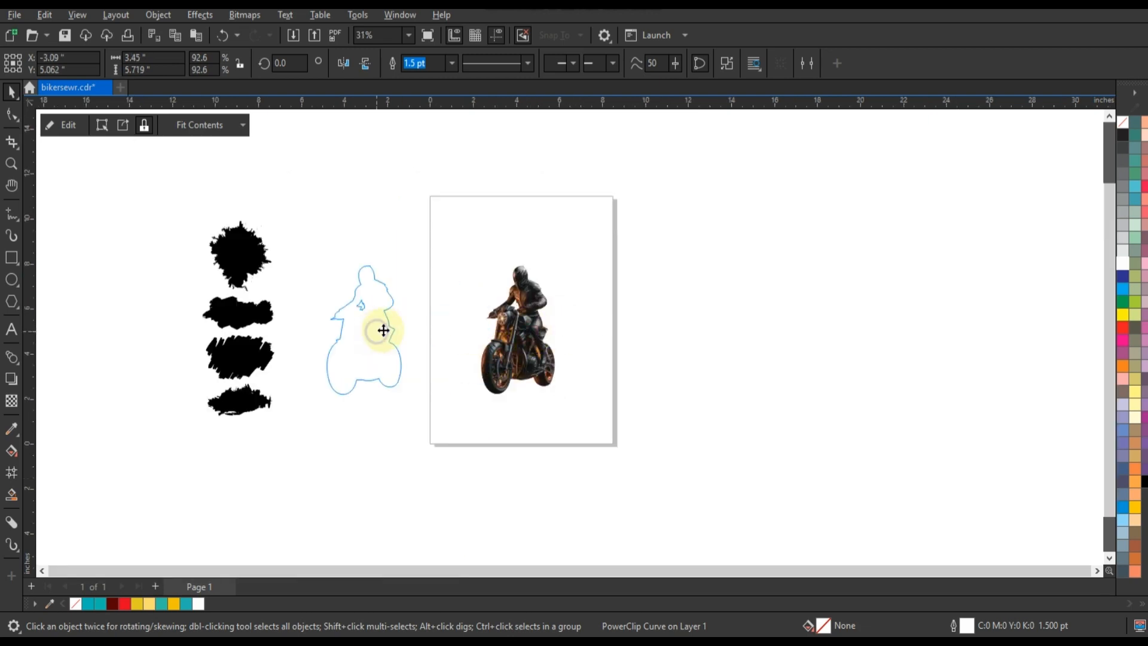
Convert the copied rider to a 300 dpi Grayscale (8-bit) bitmap with a transparent background
key(shift+F2)
click(257, 18)
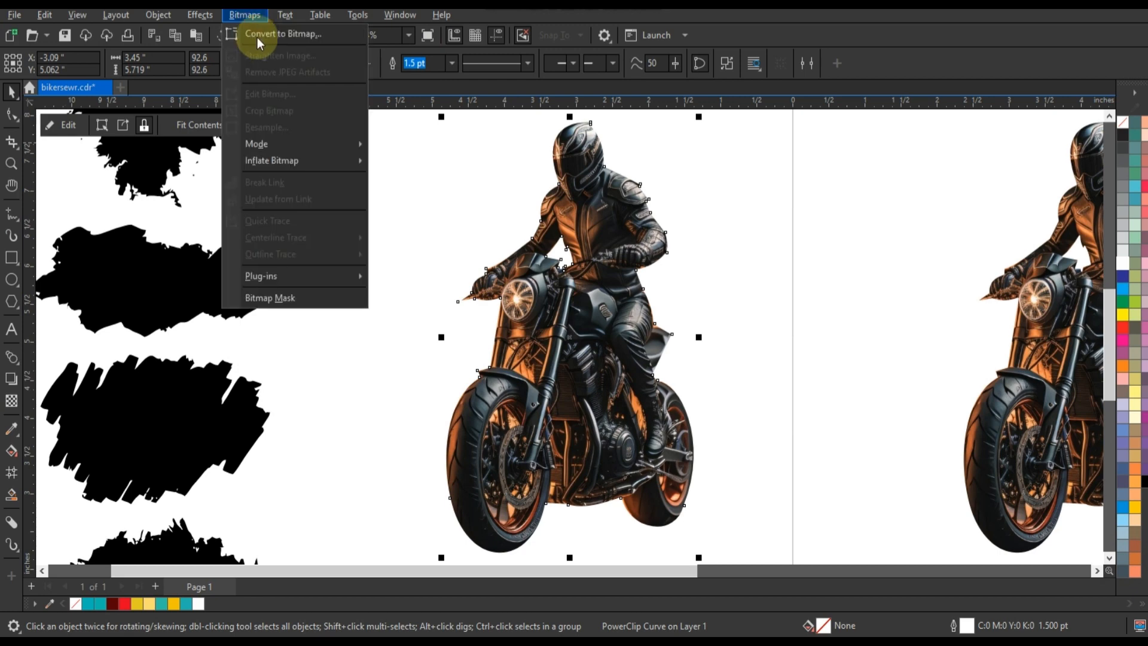
click(257, 37)
click(580, 277)
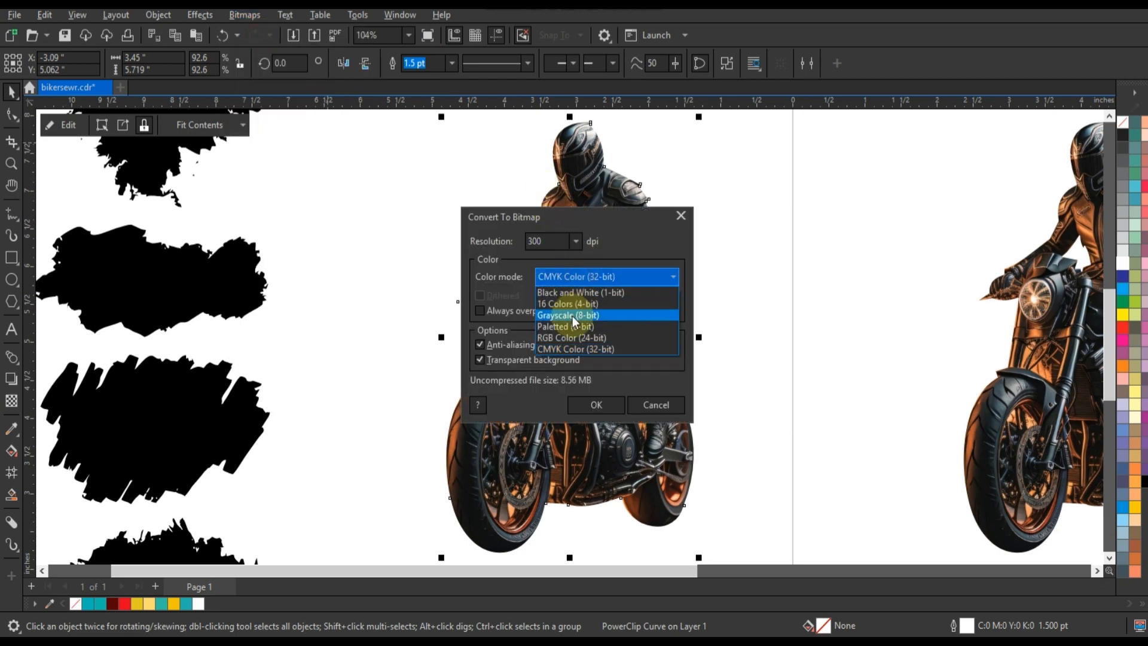
click(574, 311)
click(596, 405)
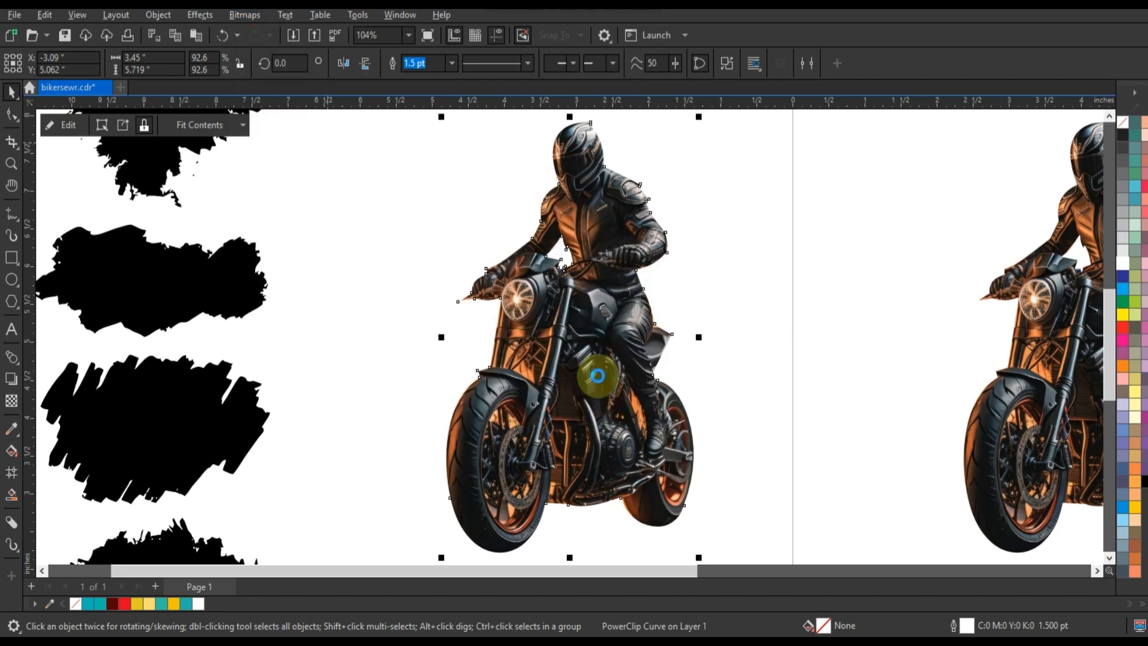
Convert the grayscale rider bitmap to Black and White (1-bit) with the Line Art method and a threshold of 88
click(244, 15)
mouse_move(273, 144)
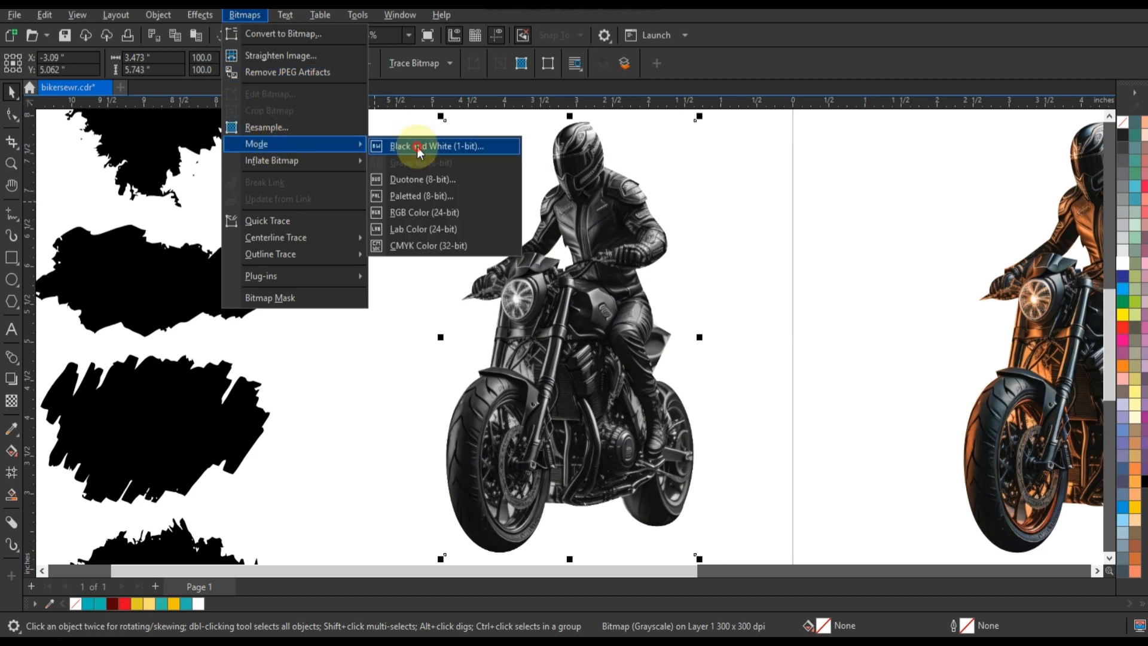
click(417, 146)
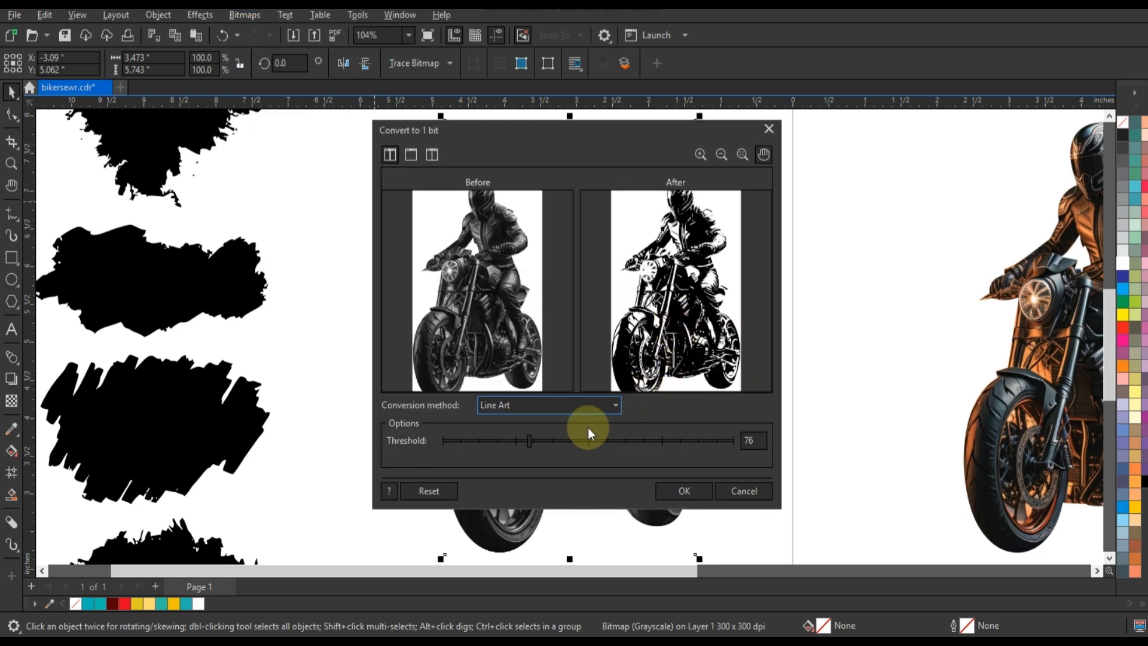
click(542, 442)
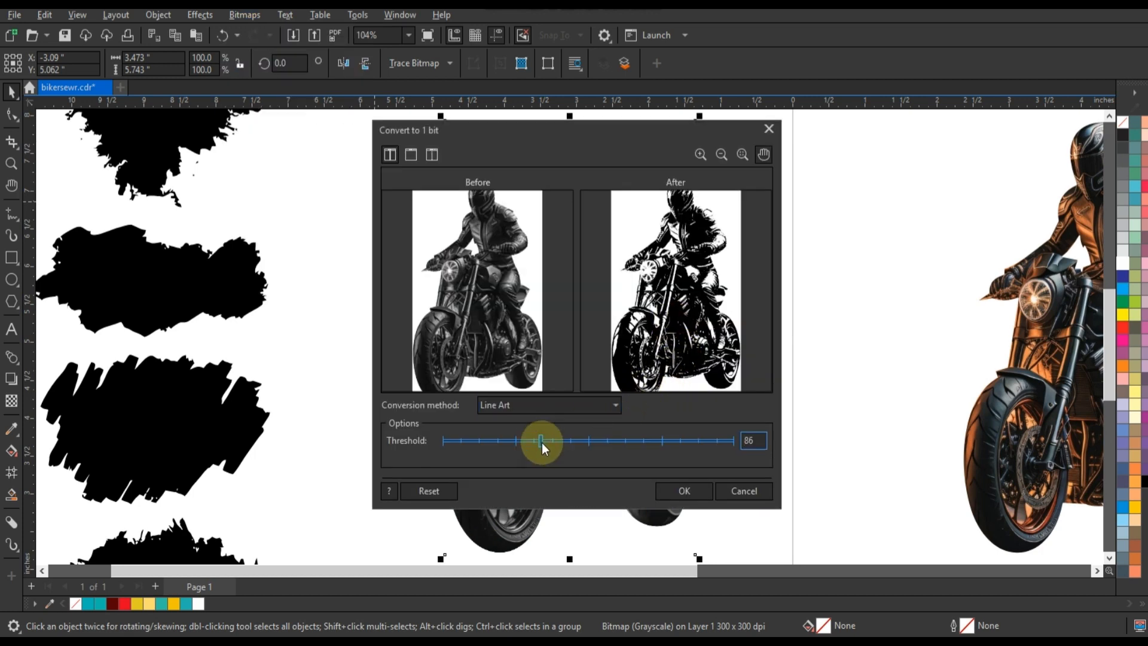
drag(541, 442, 542, 443)
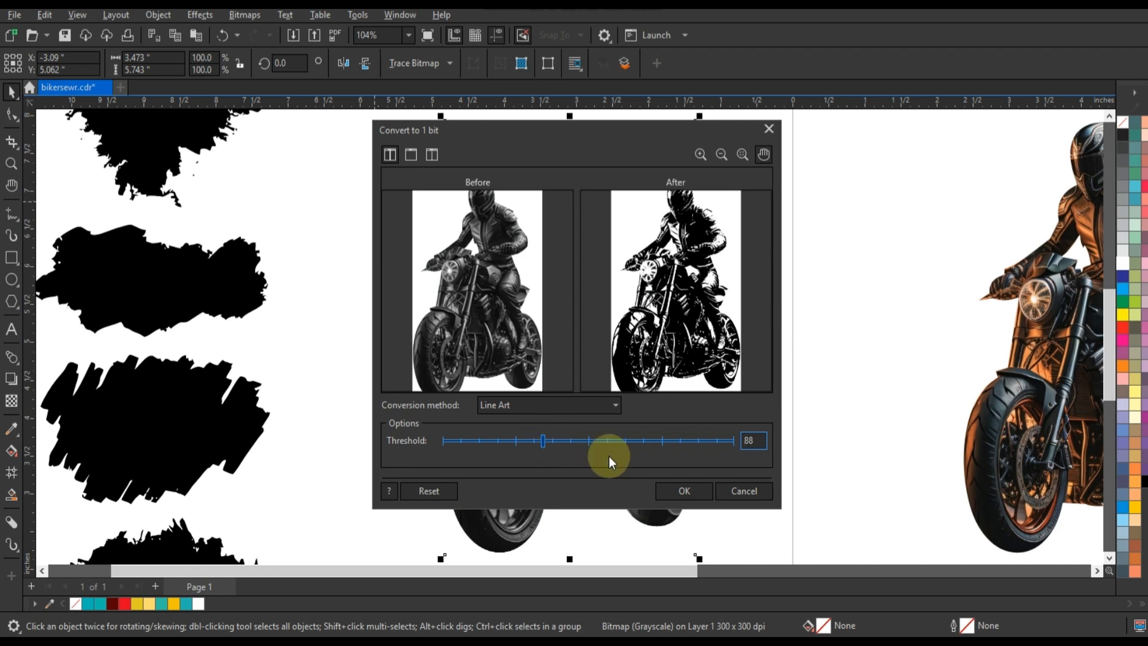
click(682, 491)
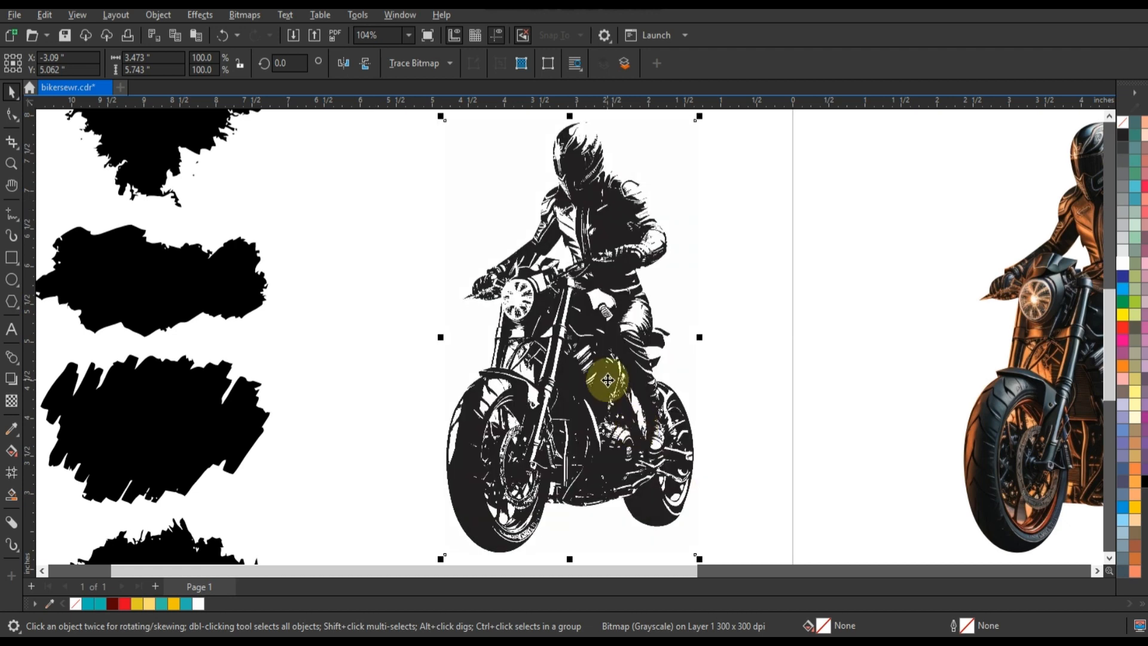
Outline-trace the black-and-white rider as a low quality image with detail 100, smoothing 25, corner smoothness 0 and objects grouped by color
right_click(576, 333)
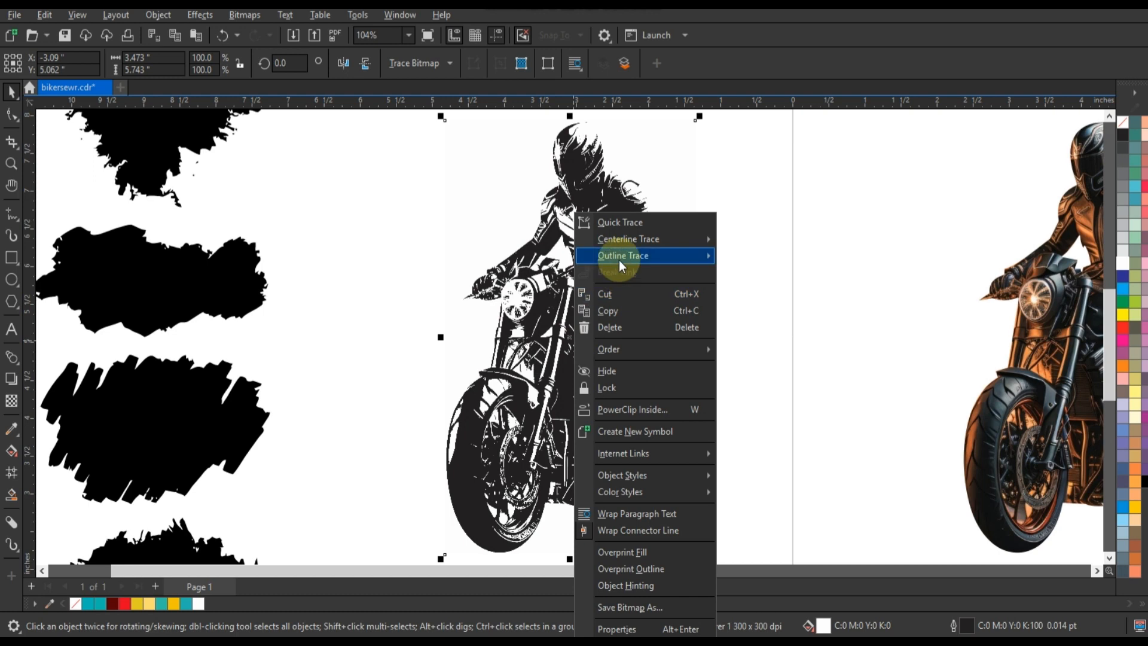
mouse_move(688, 256)
click(771, 325)
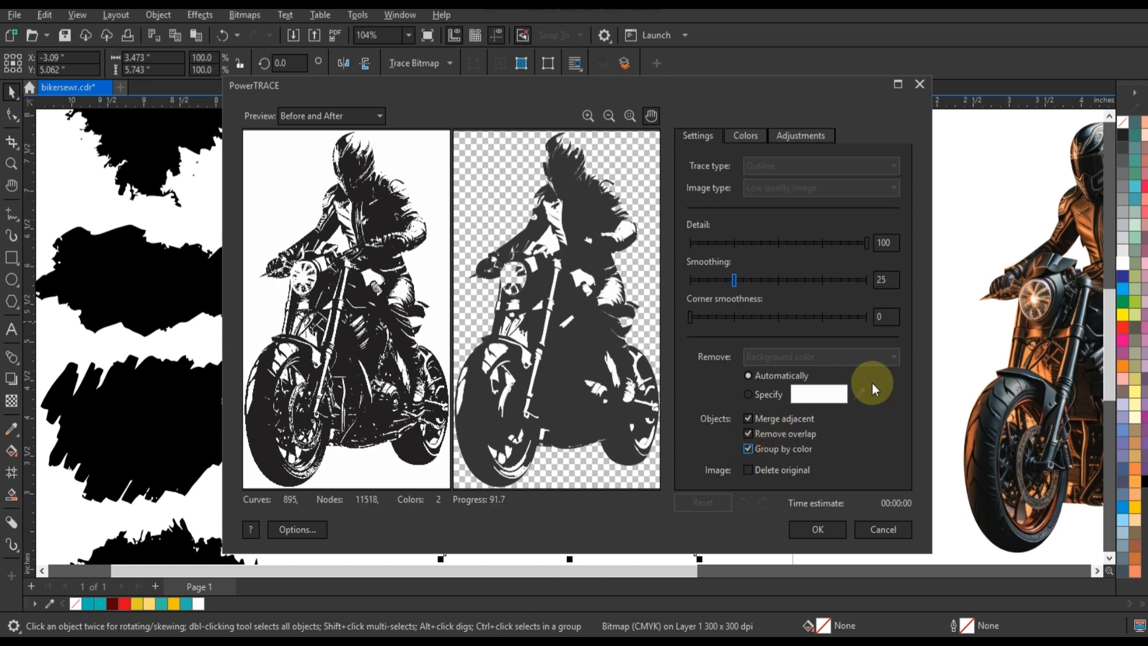
click(818, 529)
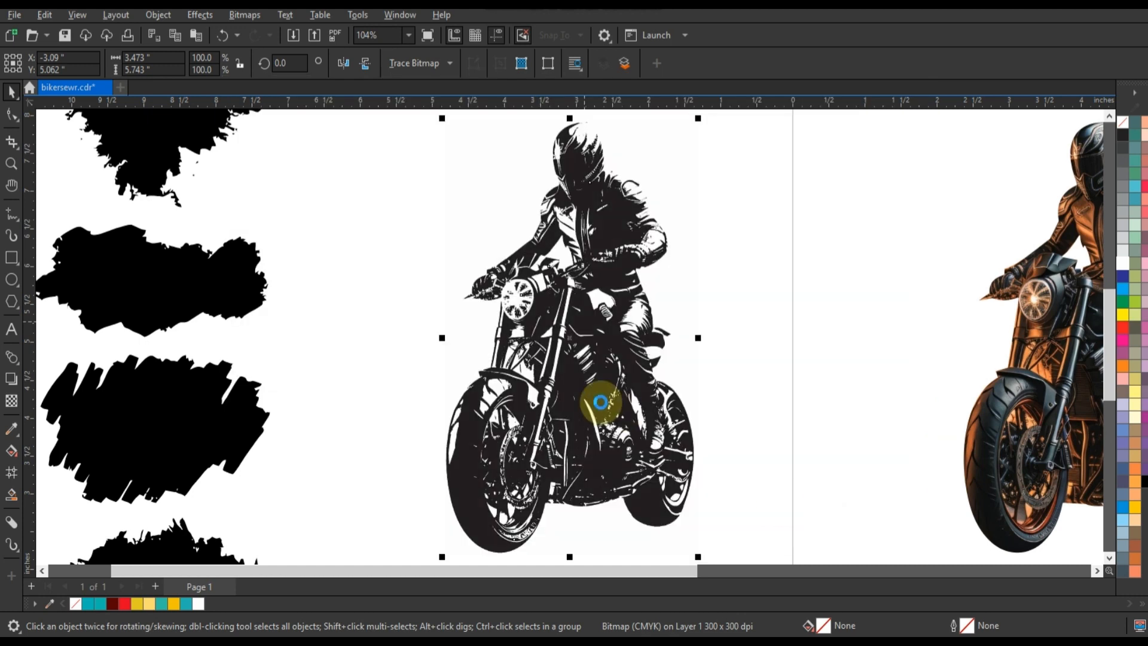
Move the traced rider off its source bitmap, delete the bitmap, and place the trace near the black brush shapes
scroll(600, 402, down, 2)
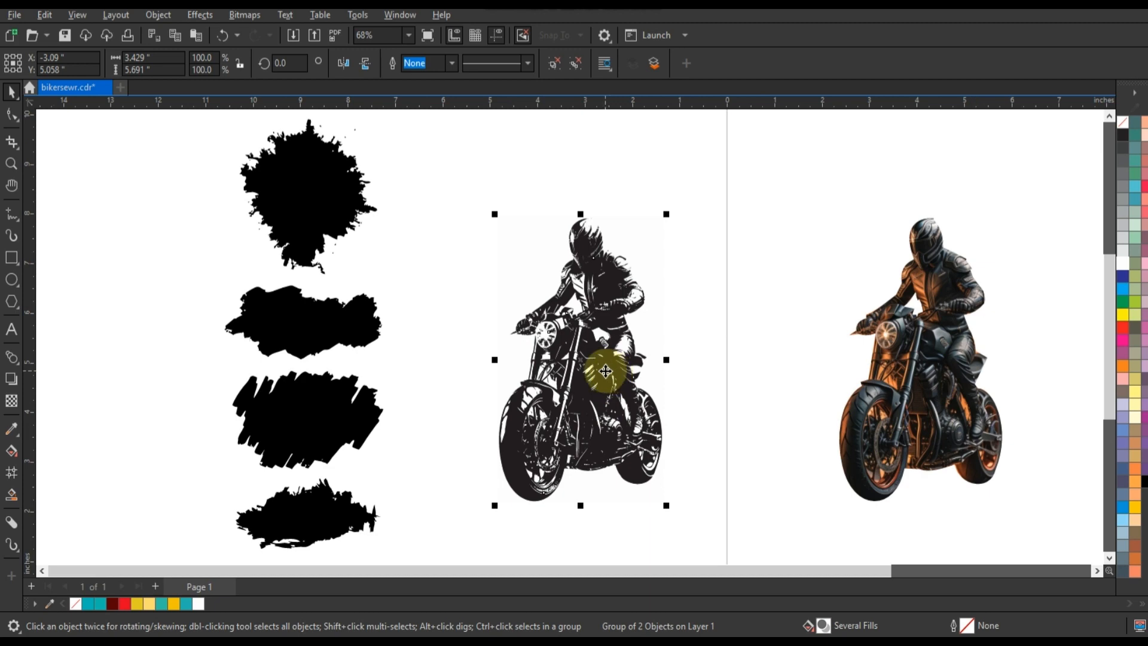
drag(620, 372, 687, 371)
click(531, 368)
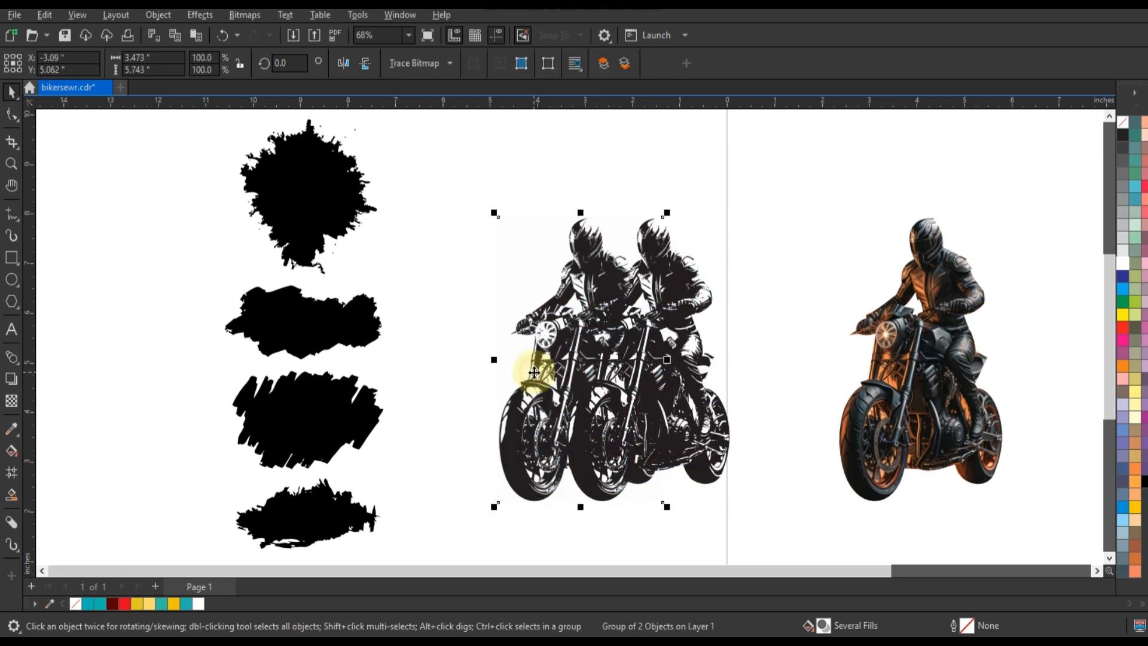
key(Delete)
drag(622, 388, 520, 360)
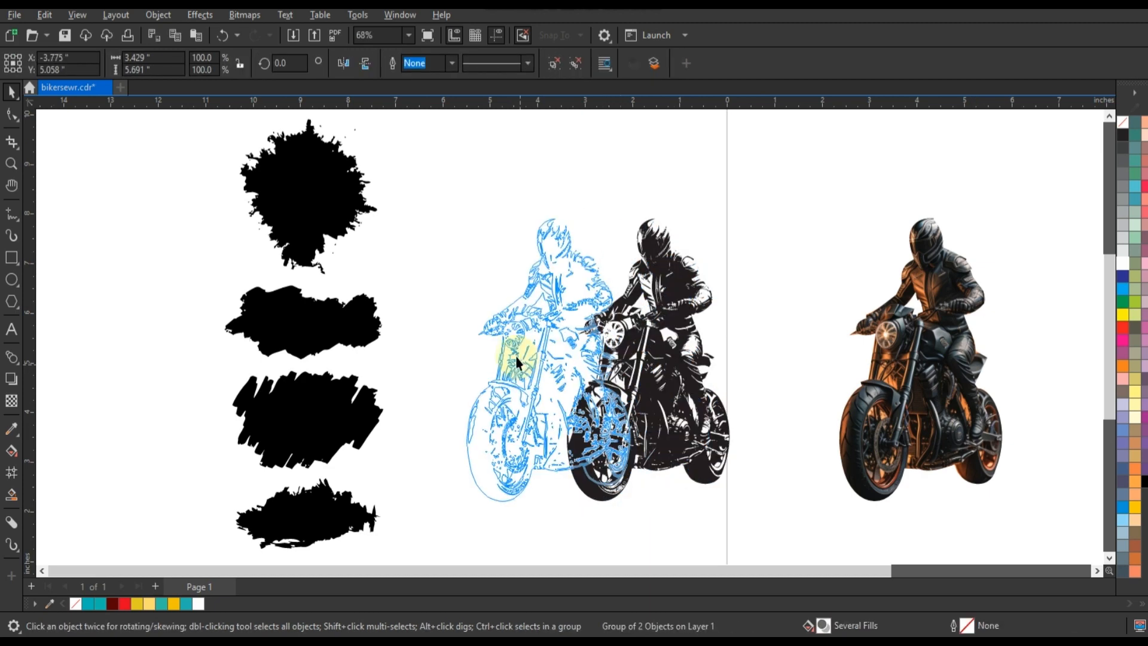
Ungroup the traced rider into its black and light parts, and ungroup the black brush shapes
click(554, 63)
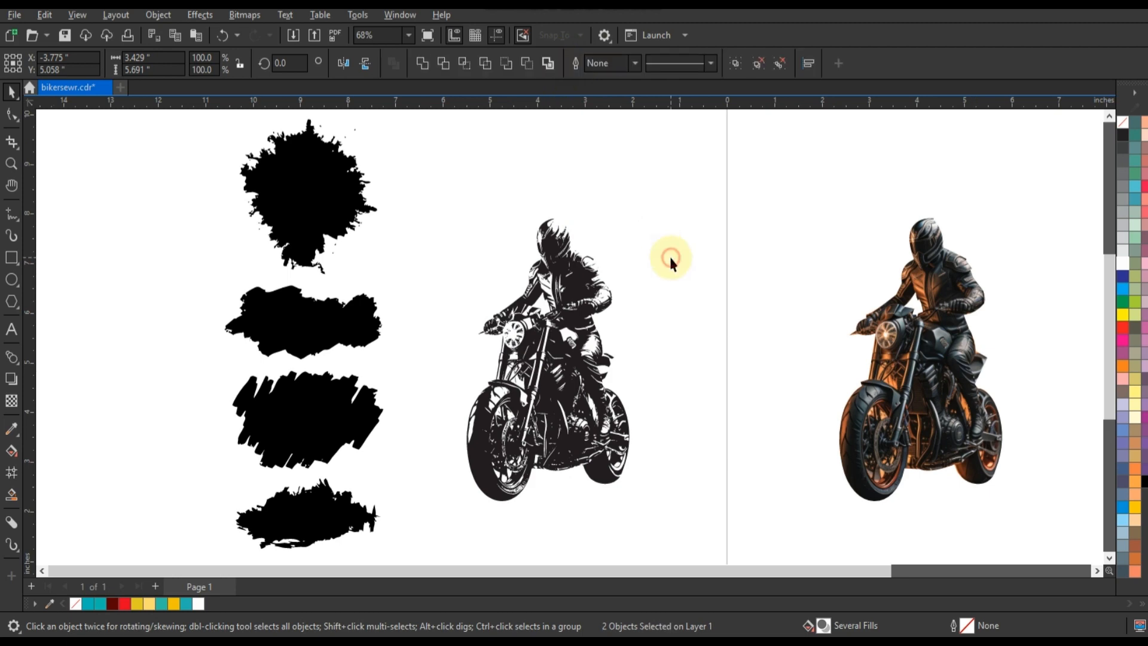
click(668, 255)
click(335, 210)
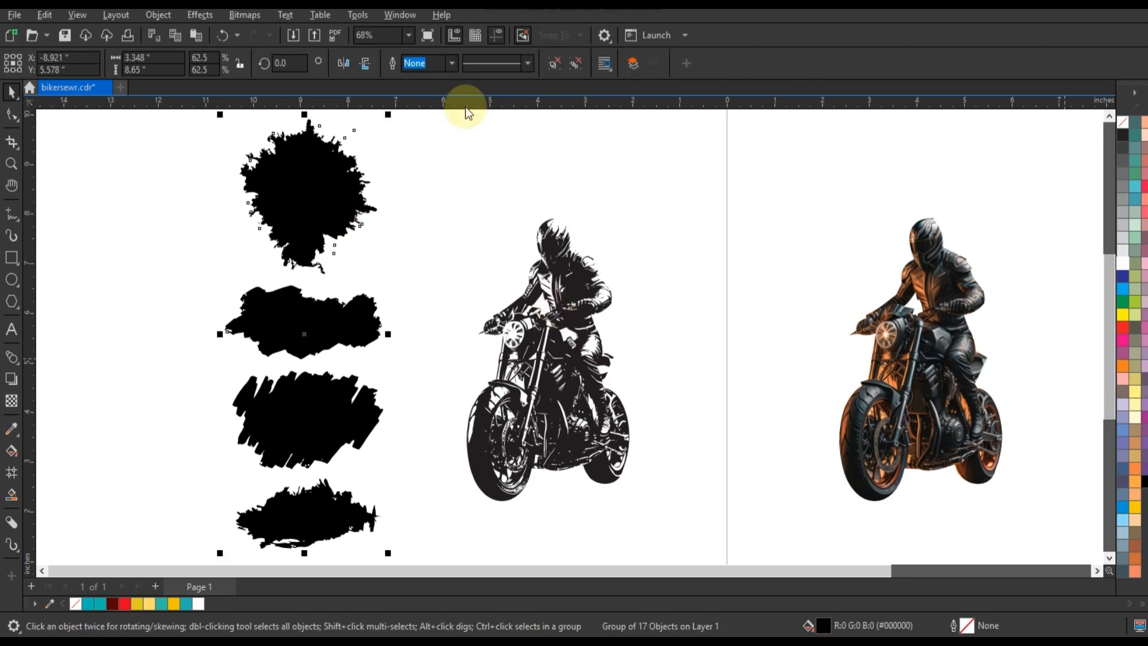
click(555, 63)
click(333, 210)
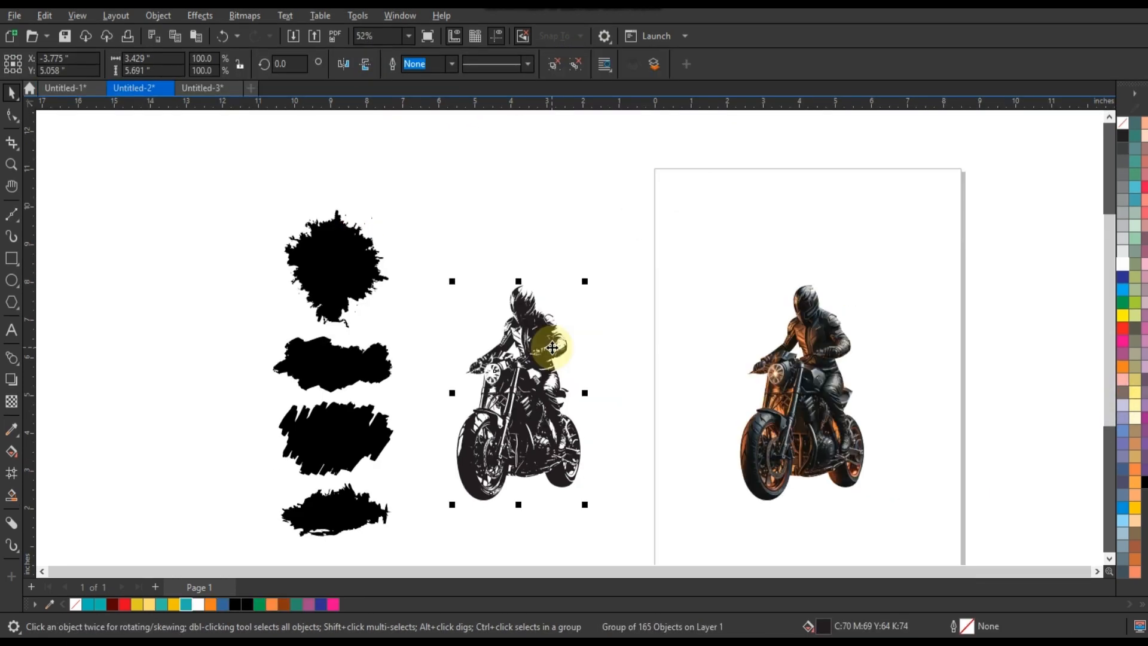
Move the black line art about 4 inches toward the color rider and fill the pale rider silhouette left behind with Orange
mouse_move(681, 360)
mouse_down()
mouse_move(701, 361)
mouse_move(692, 373)
mouse_up()
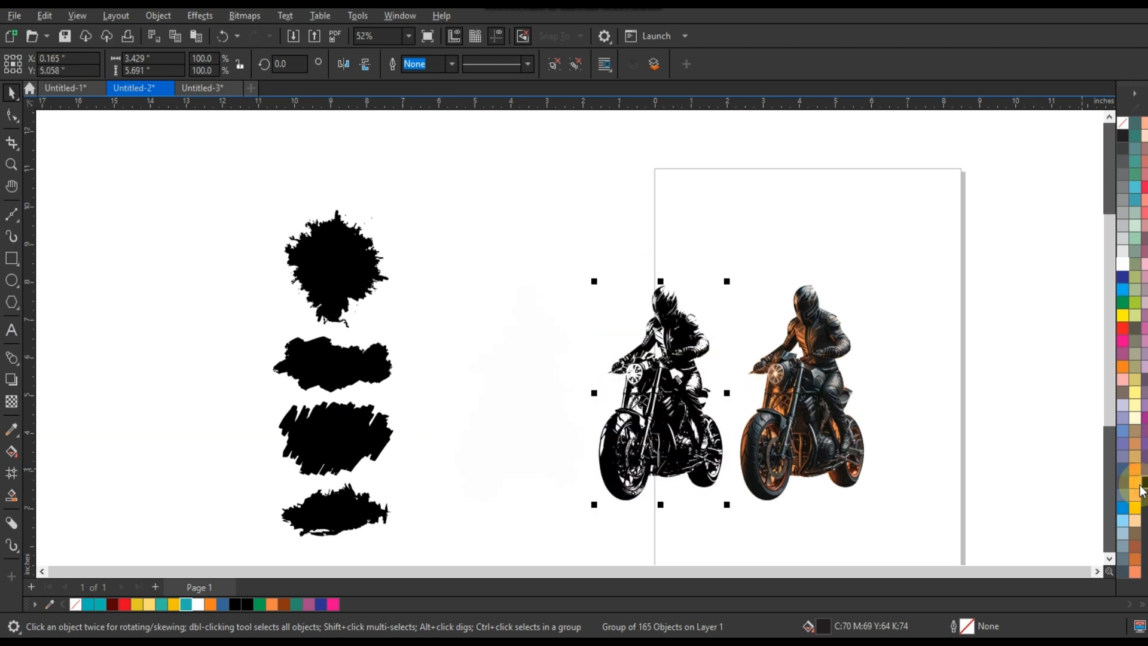
drag(633, 216, 453, 517)
drag(384, 544, 419, 541)
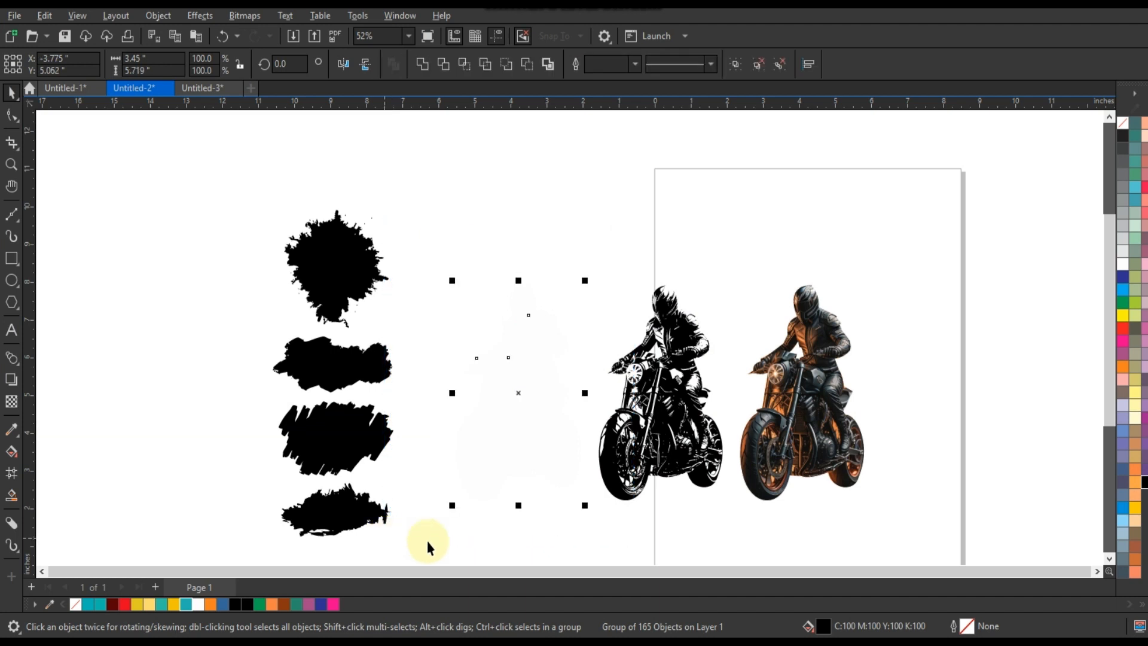
drag(605, 393, 581, 389)
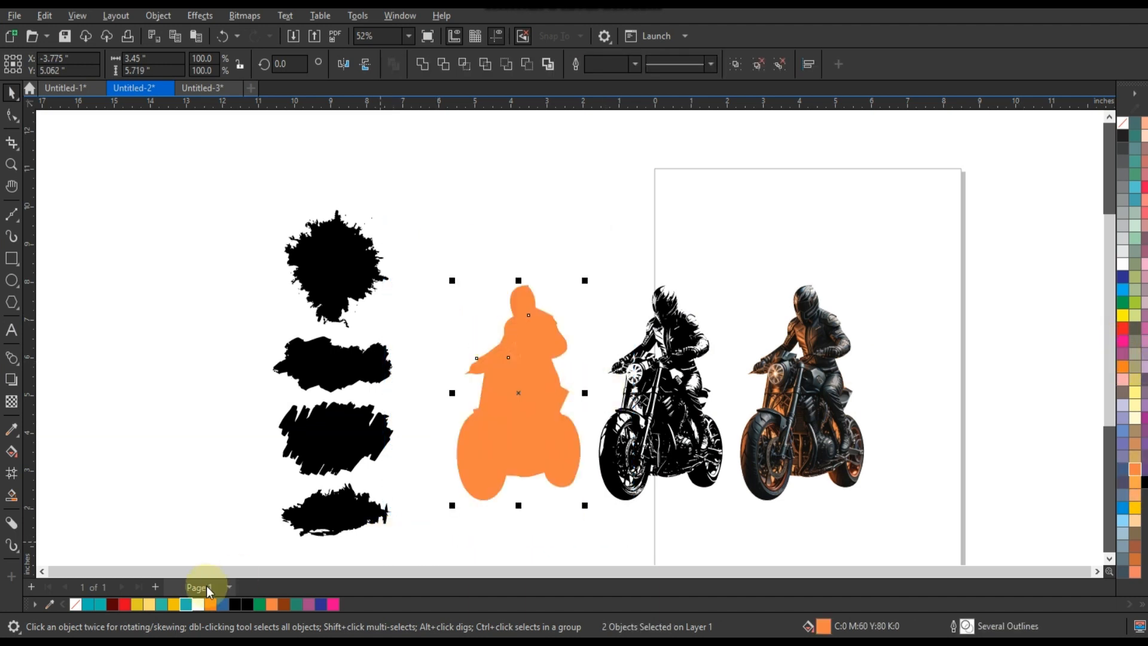
click(207, 605)
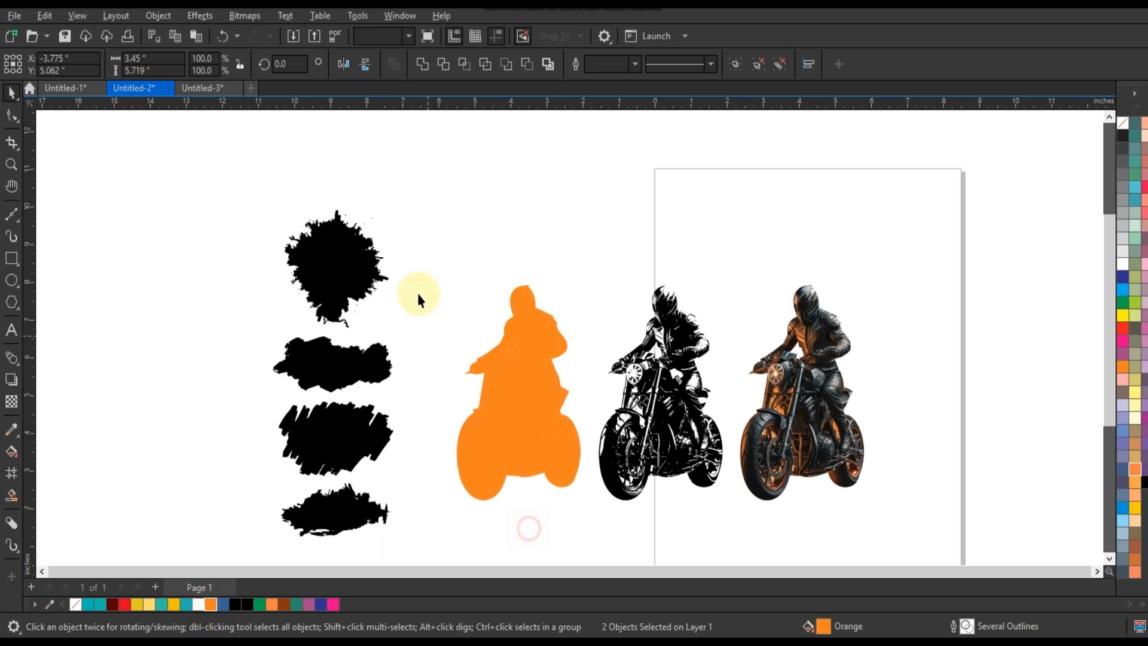
Fill the group of small detail shapes over the orange silhouette with White and ungroup it into separate objects
drag(430, 261, 590, 495)
click(198, 604)
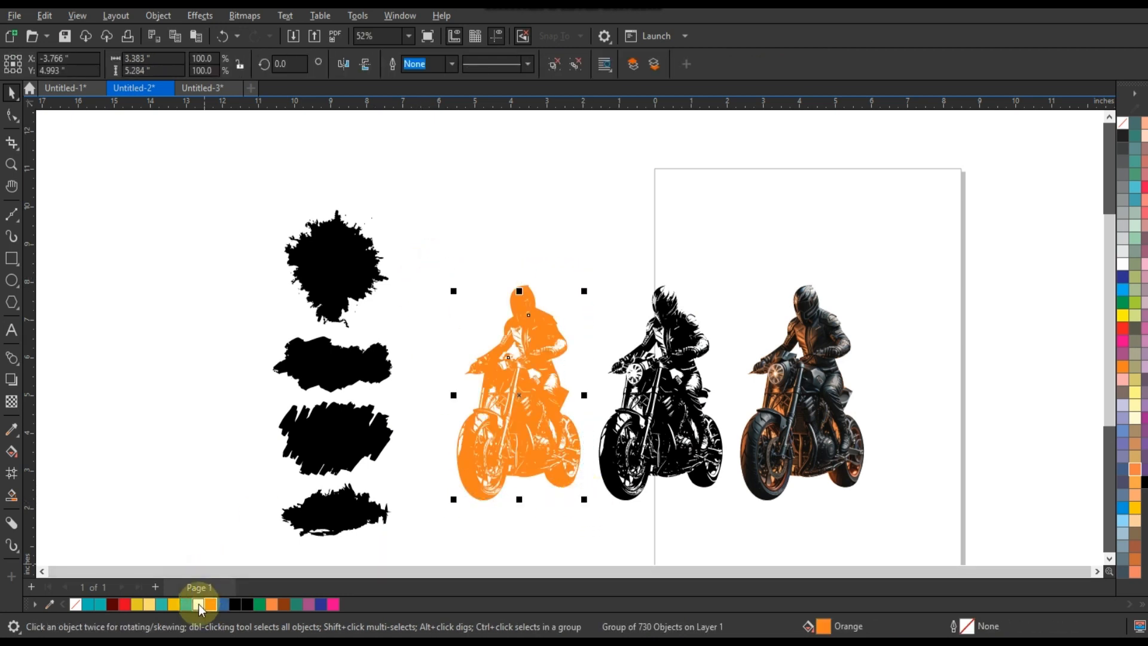
key(shift+F2)
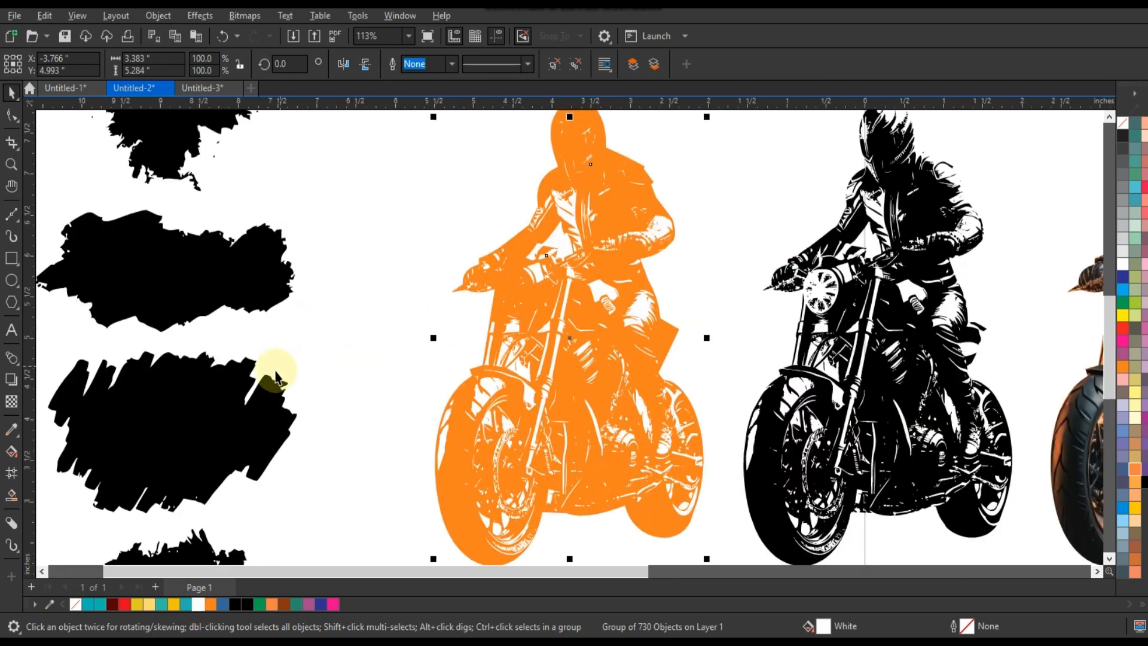
scroll(275, 375, down, 2)
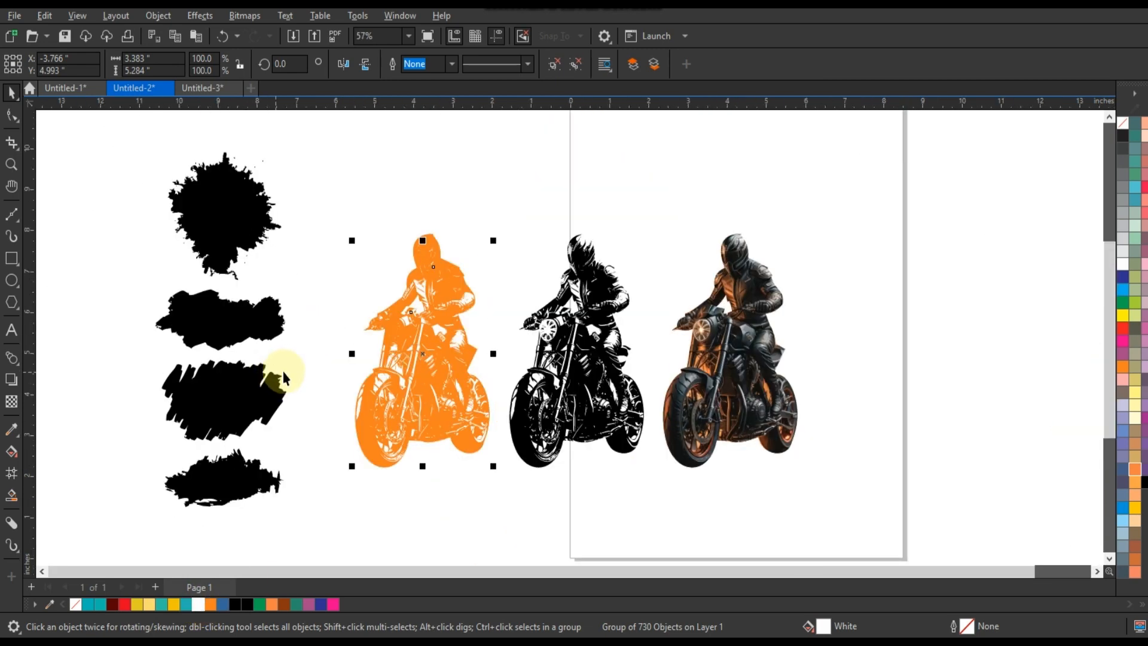
click(556, 65)
click(539, 167)
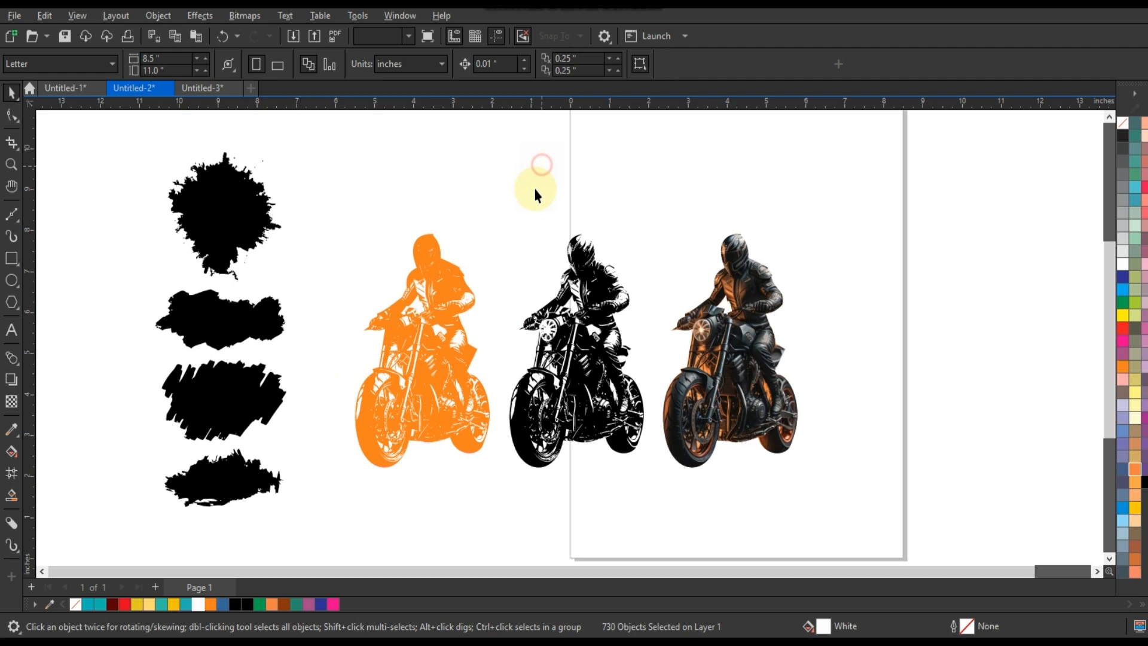
Align the black line art with the orange silhouette so that it overlays the silhouette exactly
click(11, 165)
drag(303, 180, 861, 499)
click(10, 96)
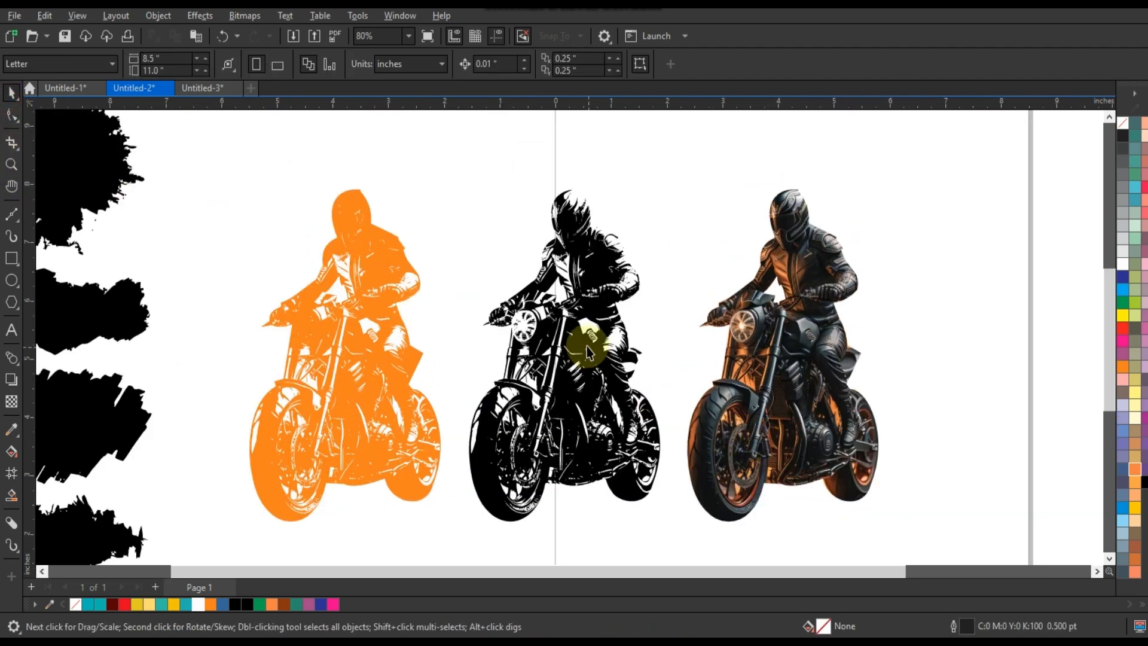
click(587, 352)
shift+click(416, 502)
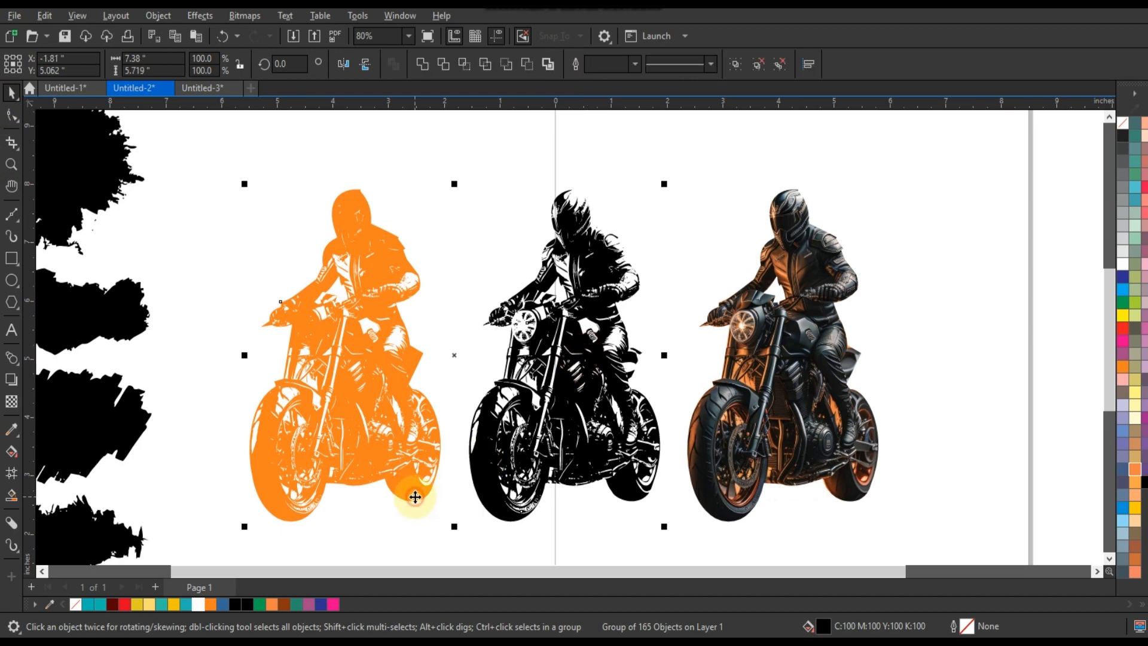
key(e)
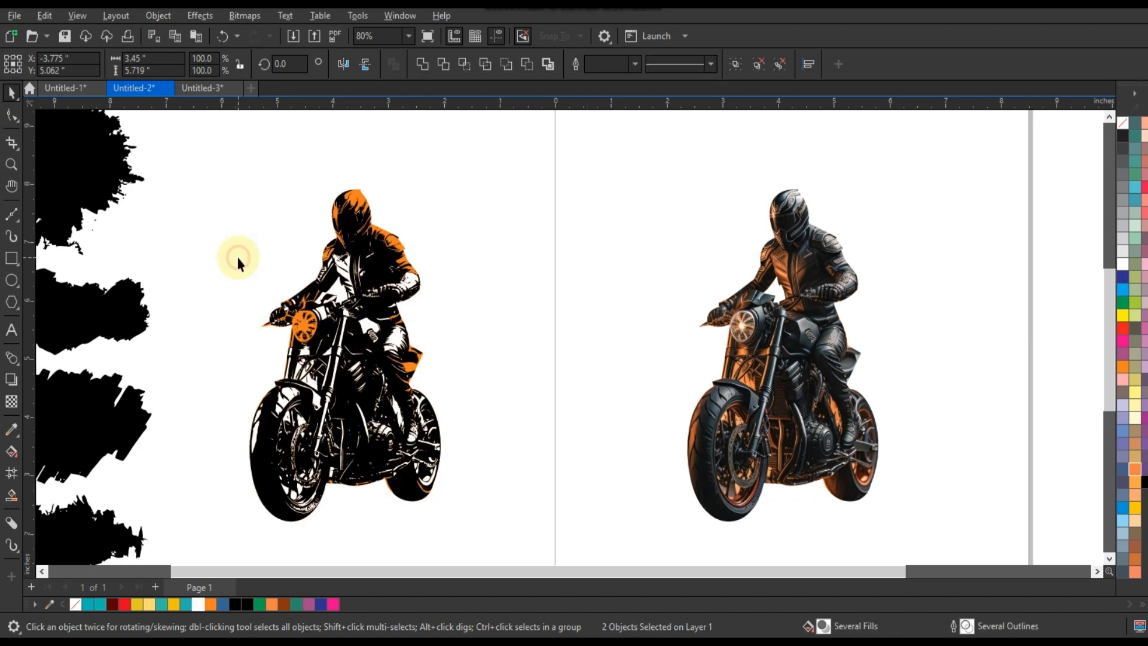
click(238, 263)
Fill the white detail shapes on the rider's jacket, arms and the upper front of the motorcycle with Orange
click(349, 279)
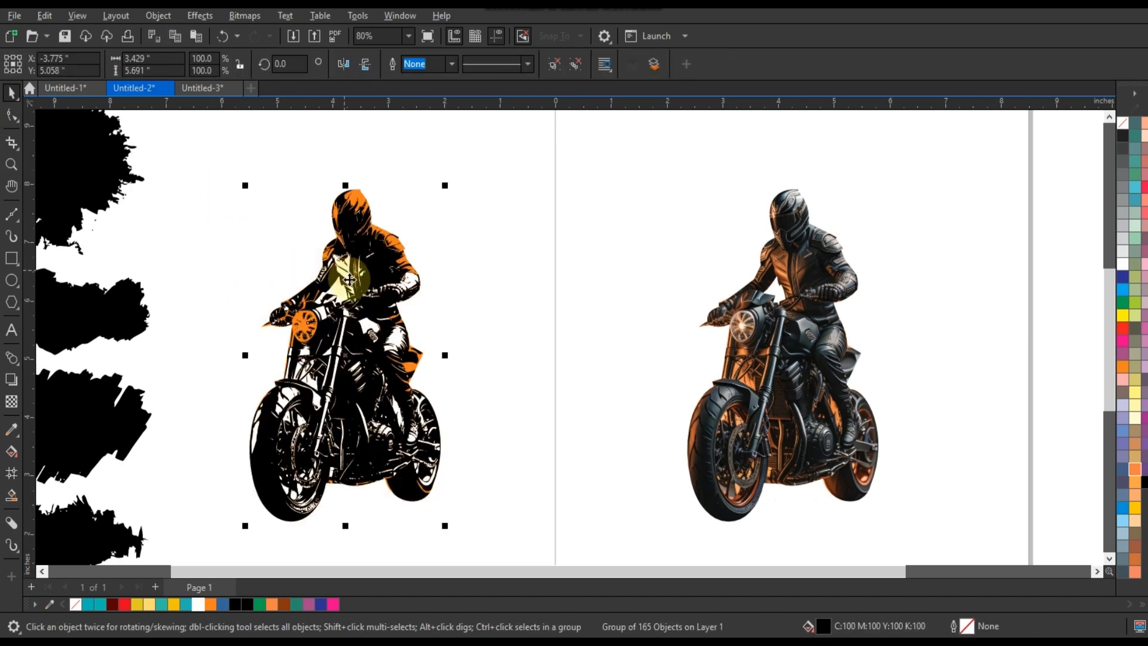
click(452, 293)
drag(204, 386, 191, 384)
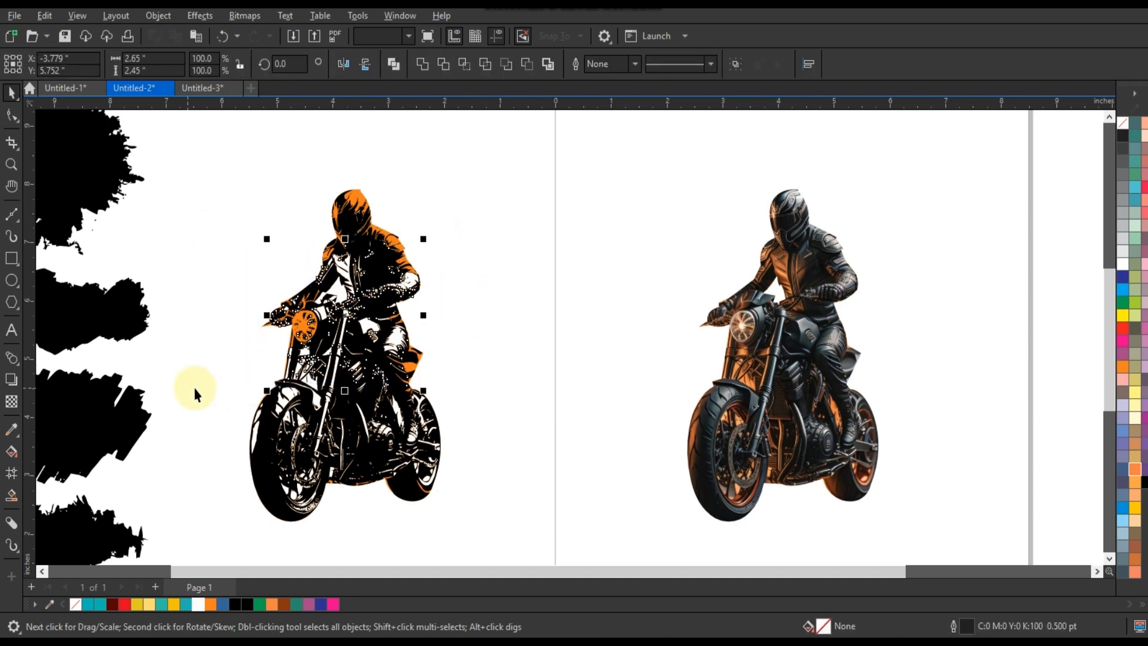
click(211, 605)
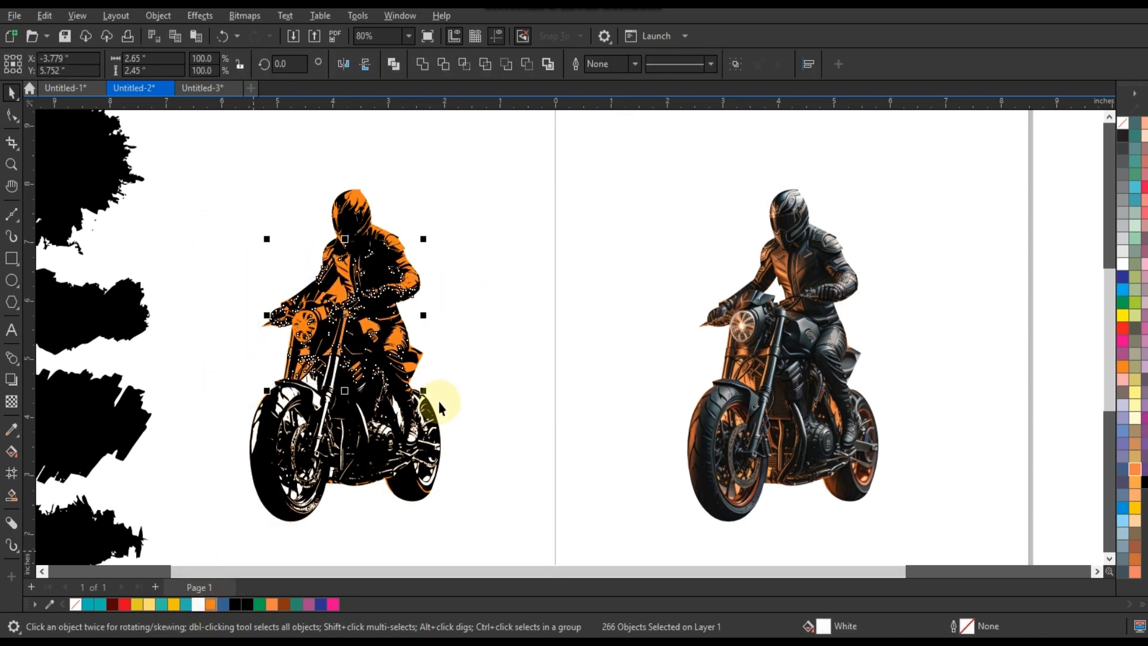
click(449, 391)
click(339, 290)
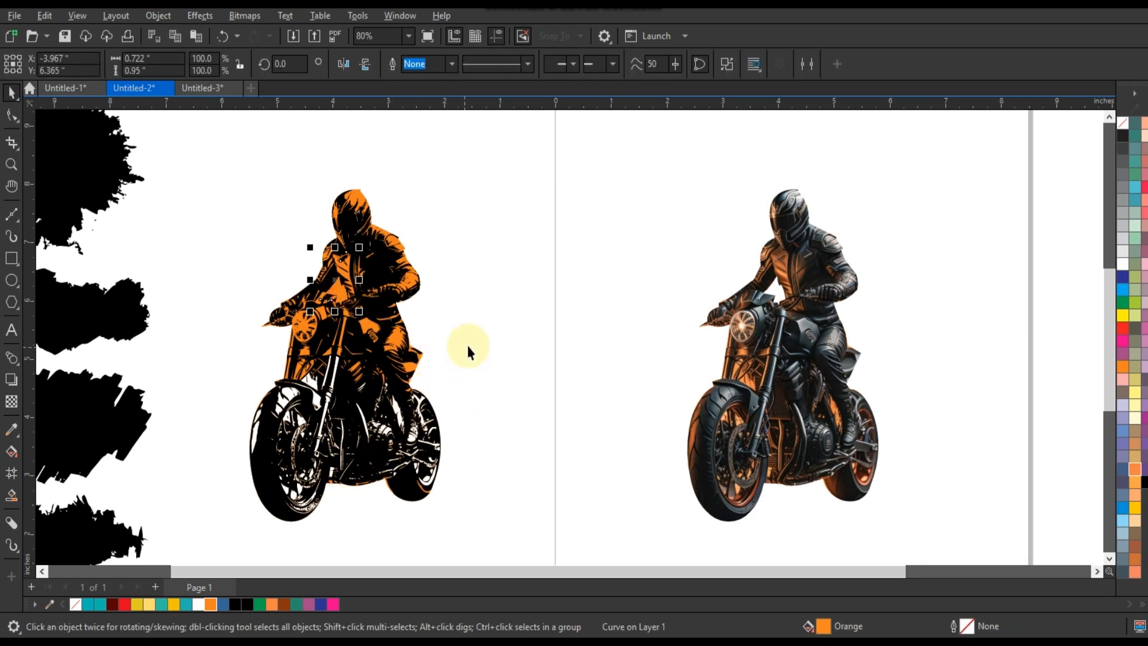
Fill the detail shapes of the motorcycle's lower half and the rider's leg with teal
drag(468, 345, 210, 538)
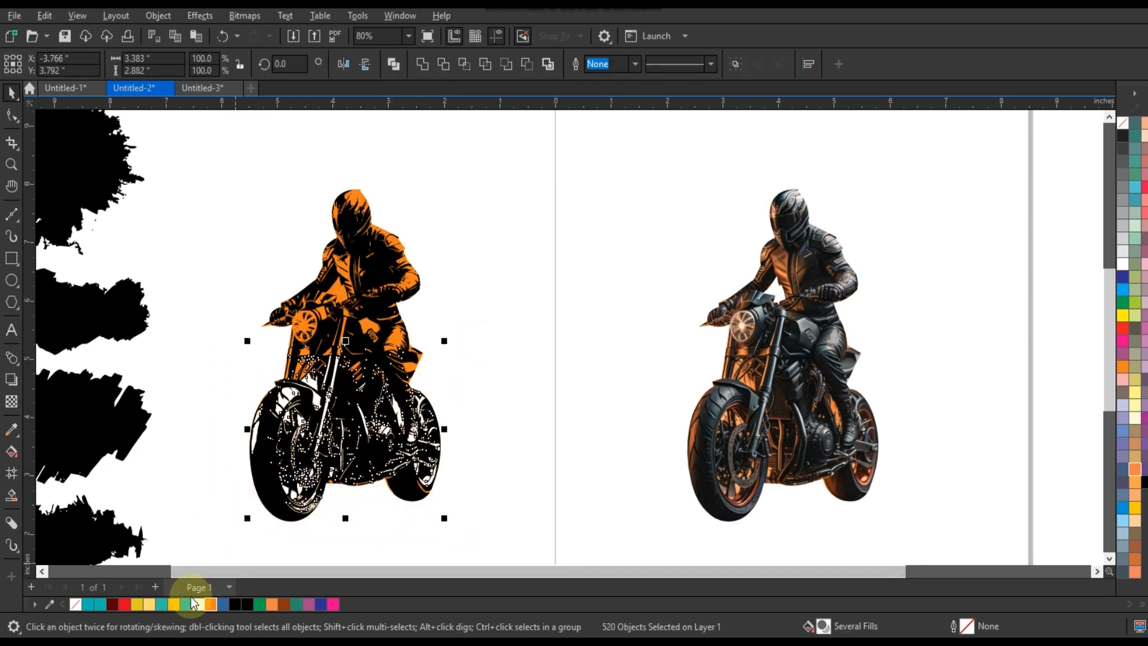
click(496, 363)
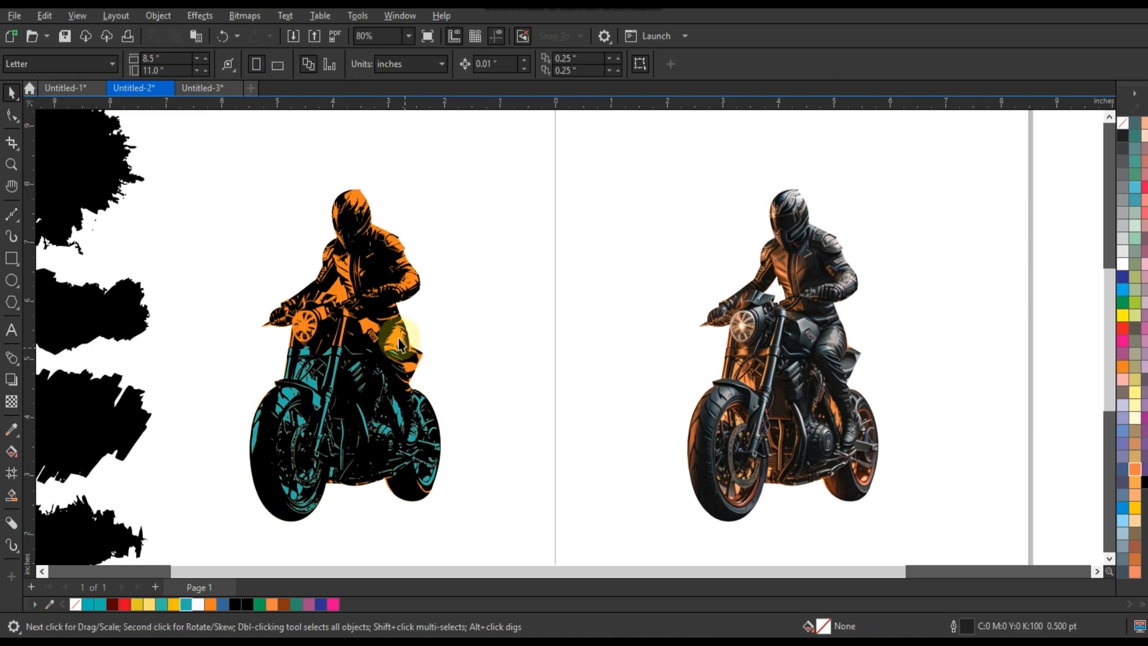
drag(446, 299, 385, 457)
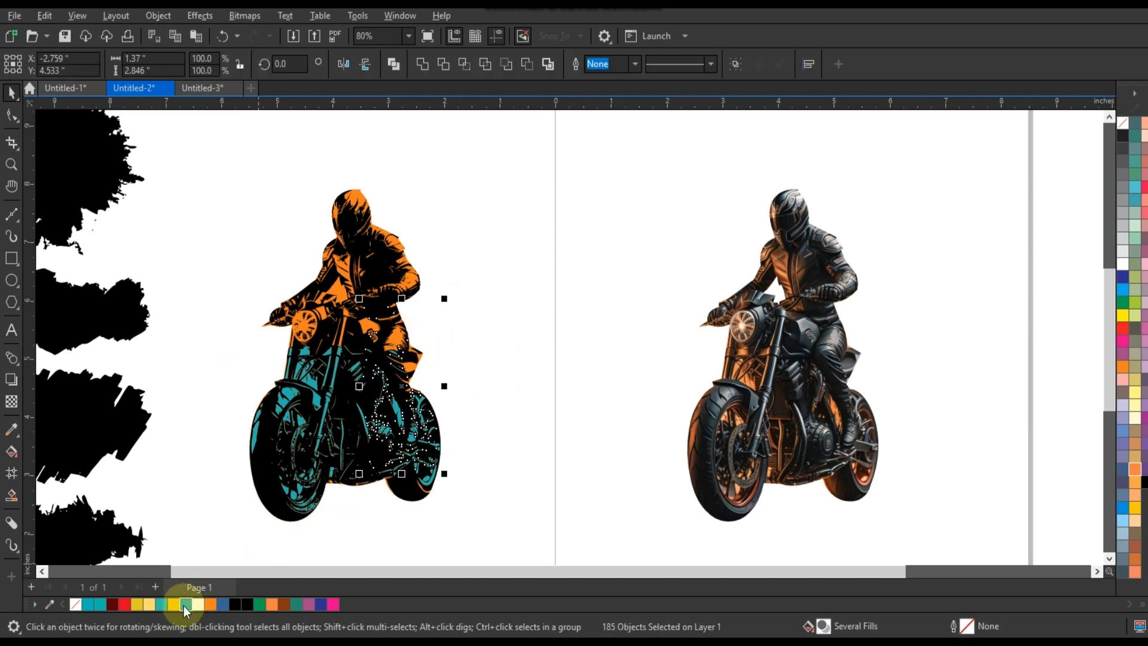
click(452, 260)
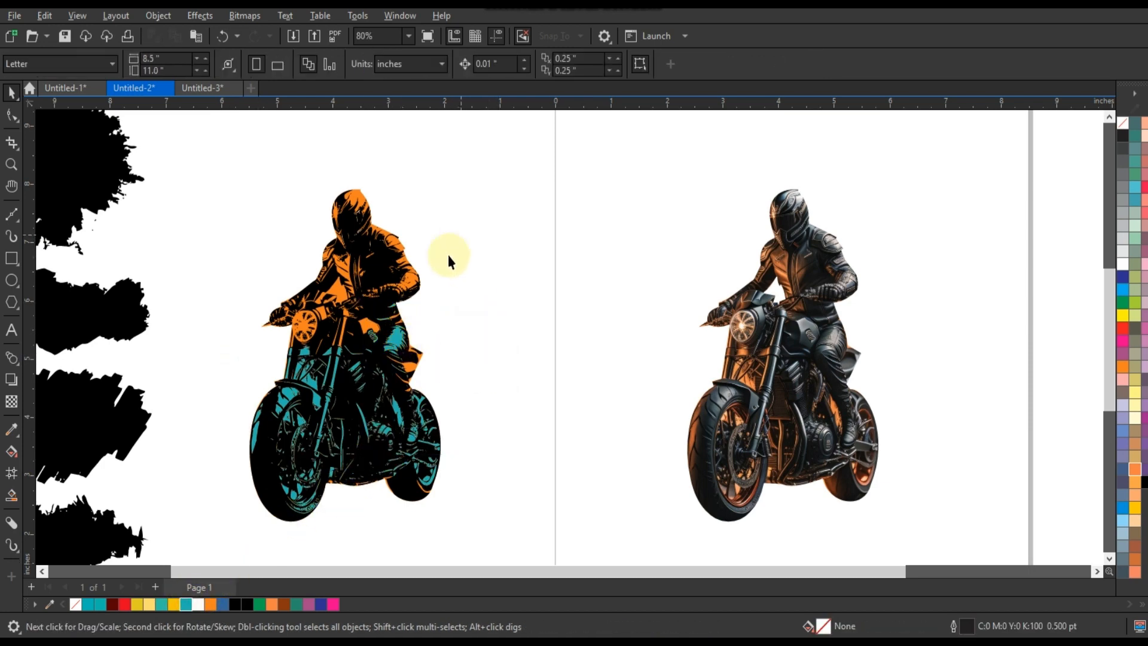
Fill the detail shapes on the rider's arm nearest the color photo with teal
click(411, 277)
drag(478, 249, 357, 326)
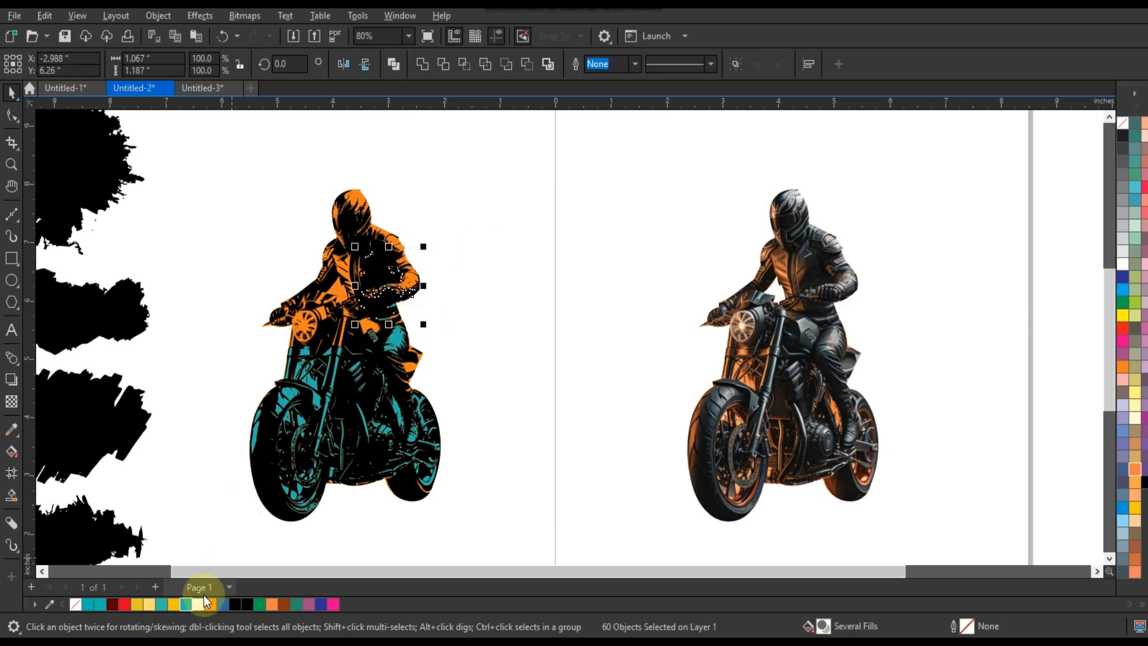
click(489, 363)
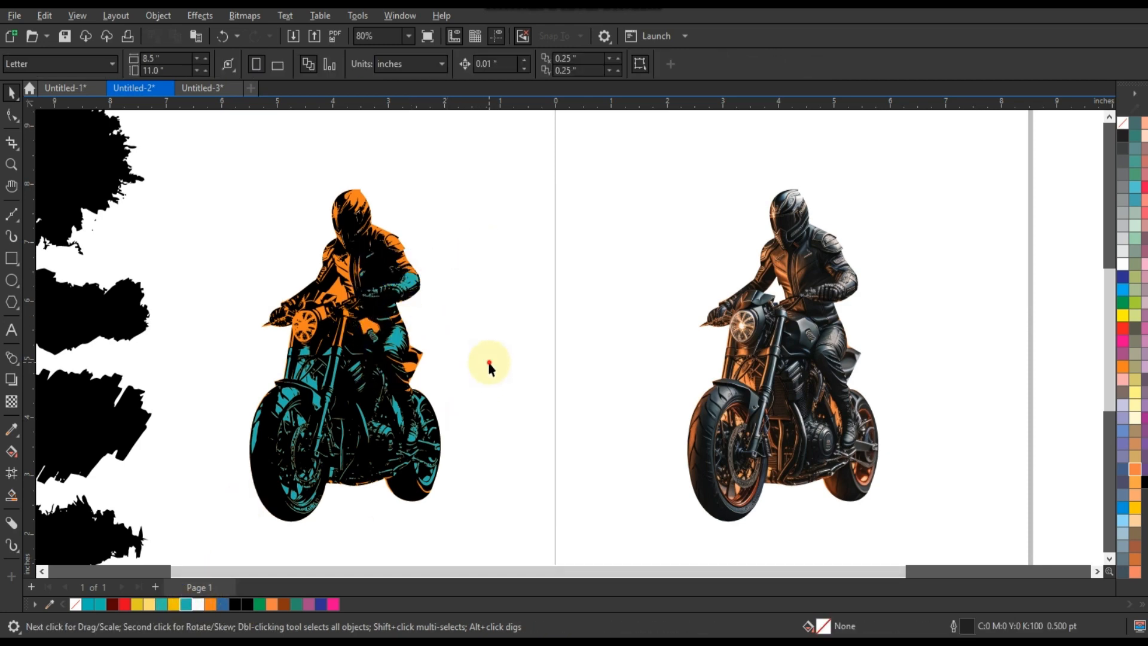
Fill the detail shapes on the fuel tank and around the handlebar nearest the color photo with teal
drag(378, 280, 363, 287)
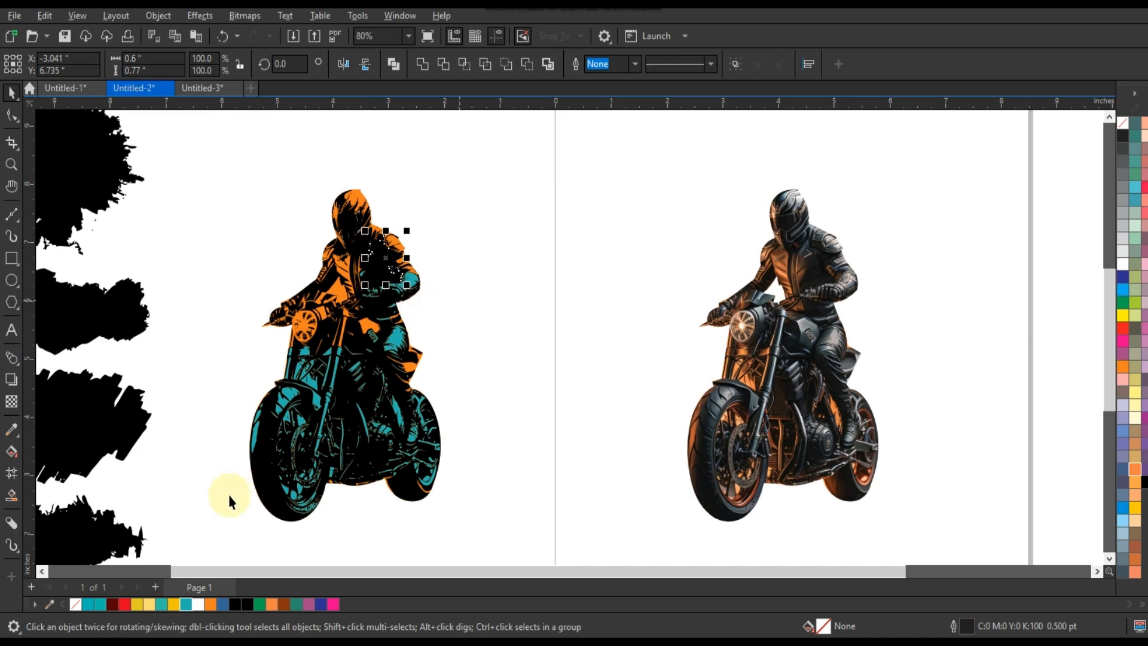
click(426, 359)
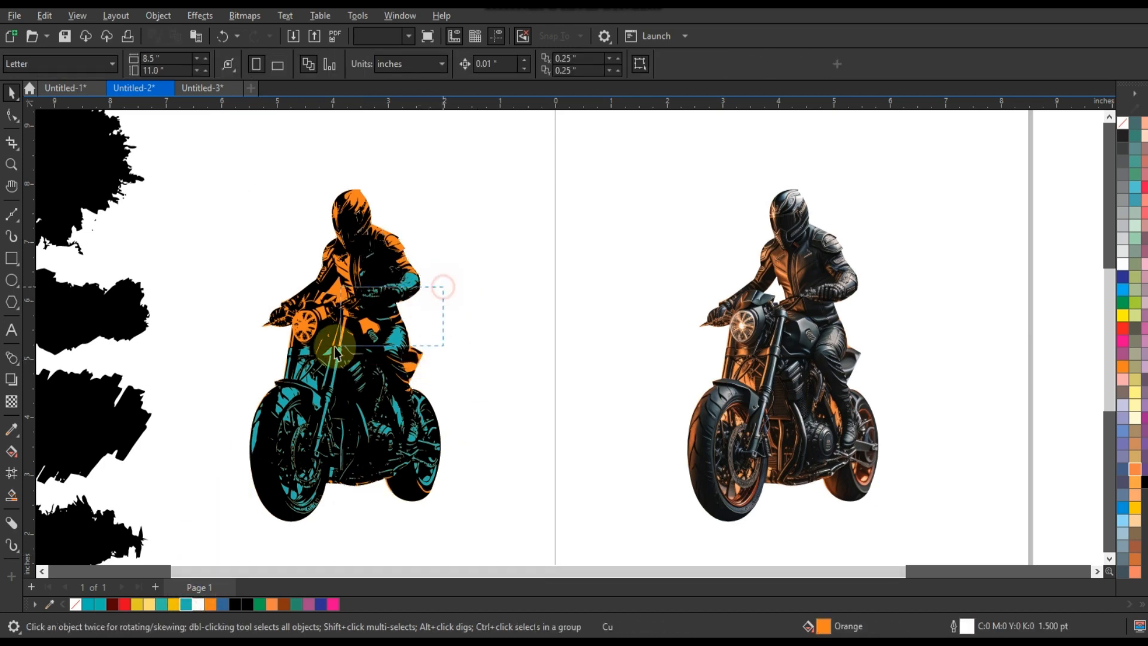
drag(440, 287, 312, 370)
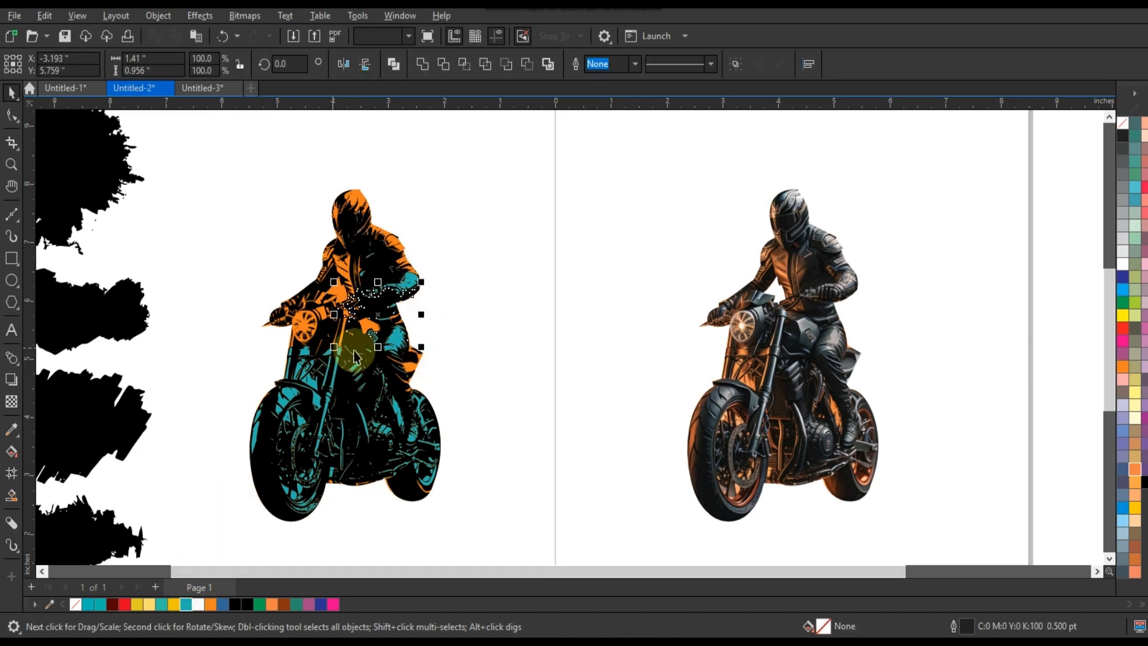
click(518, 380)
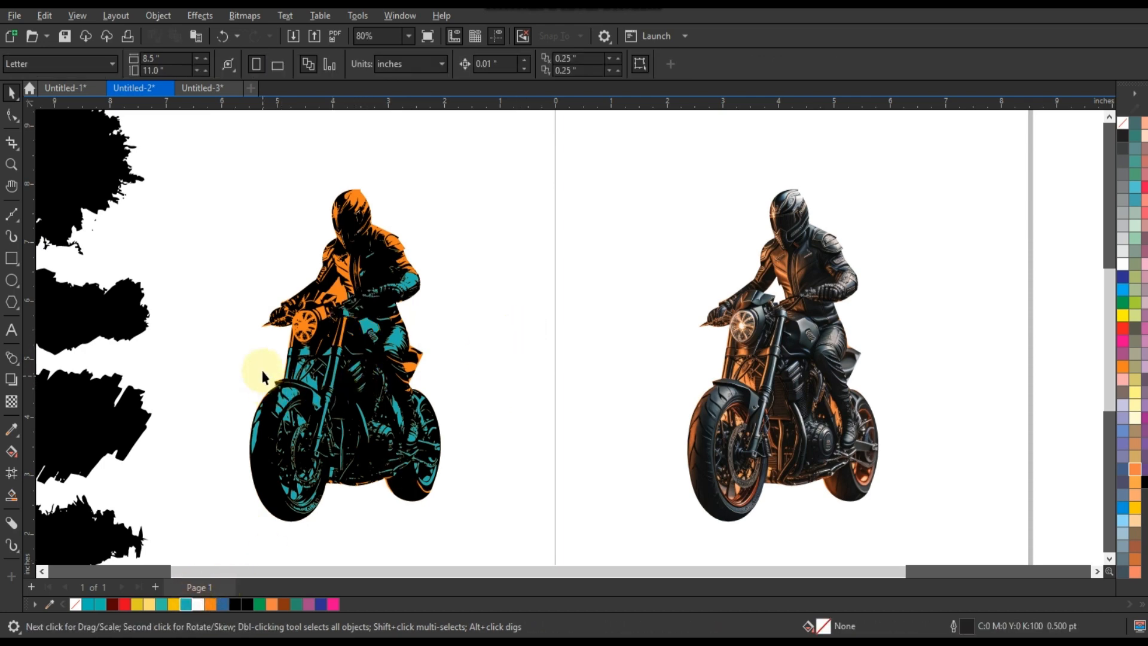
Fill the detail shapes of the front fork, front fender and outer edge of the front tire with Orange
drag(306, 391, 338, 428)
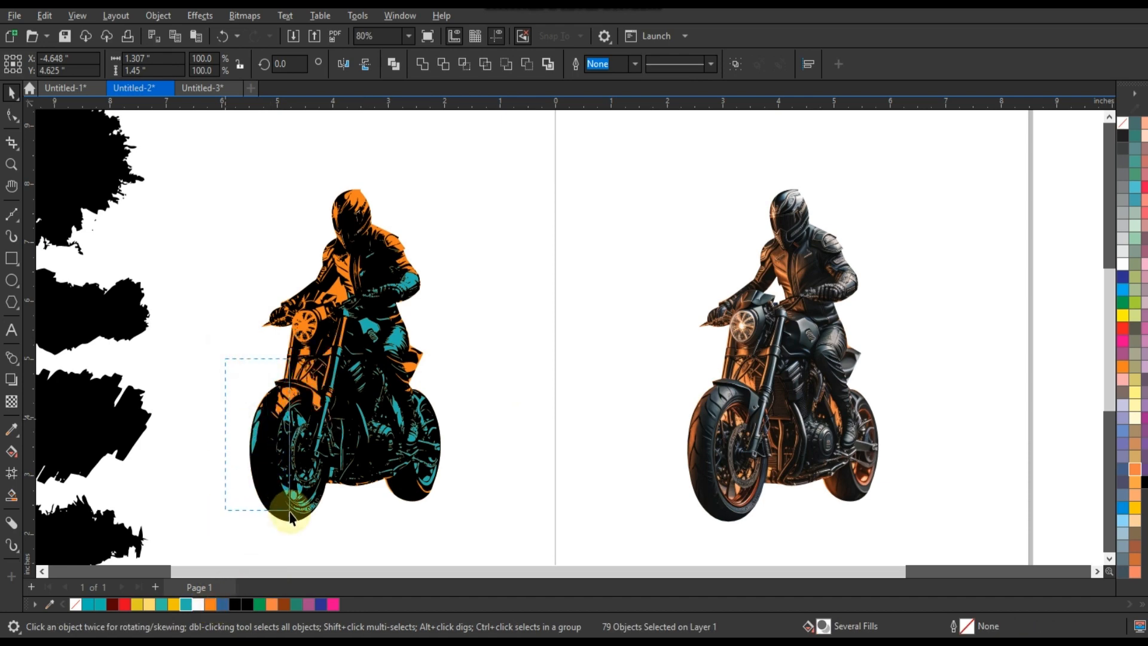
drag(291, 516, 278, 512)
click(210, 605)
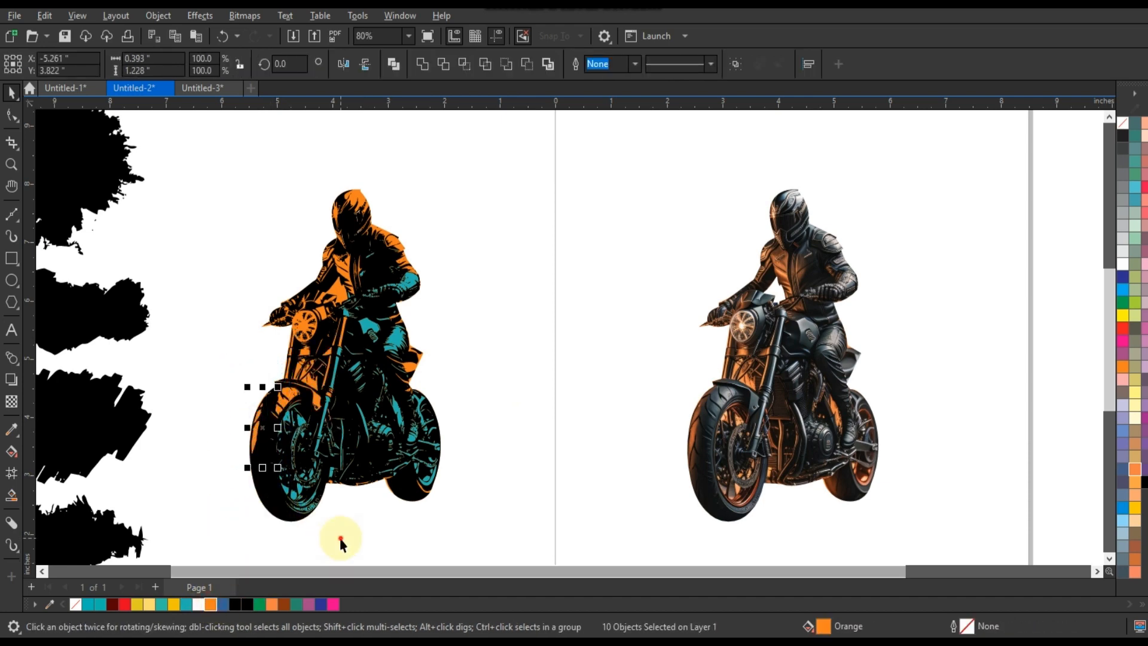
click(422, 495)
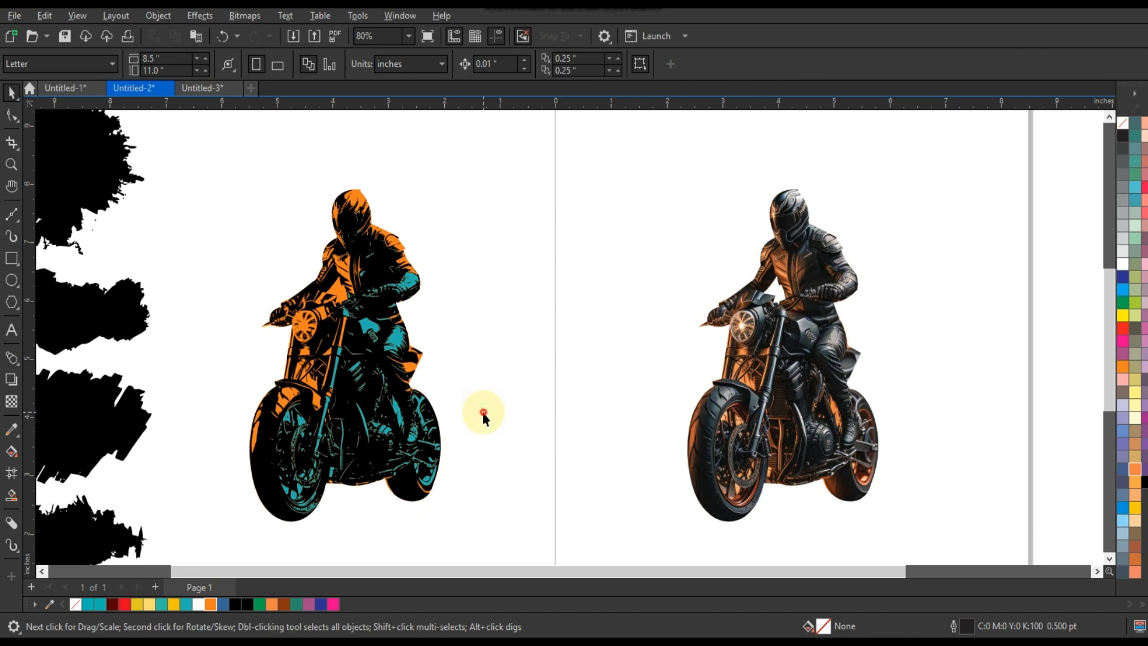
scroll(500, 399, down, 1)
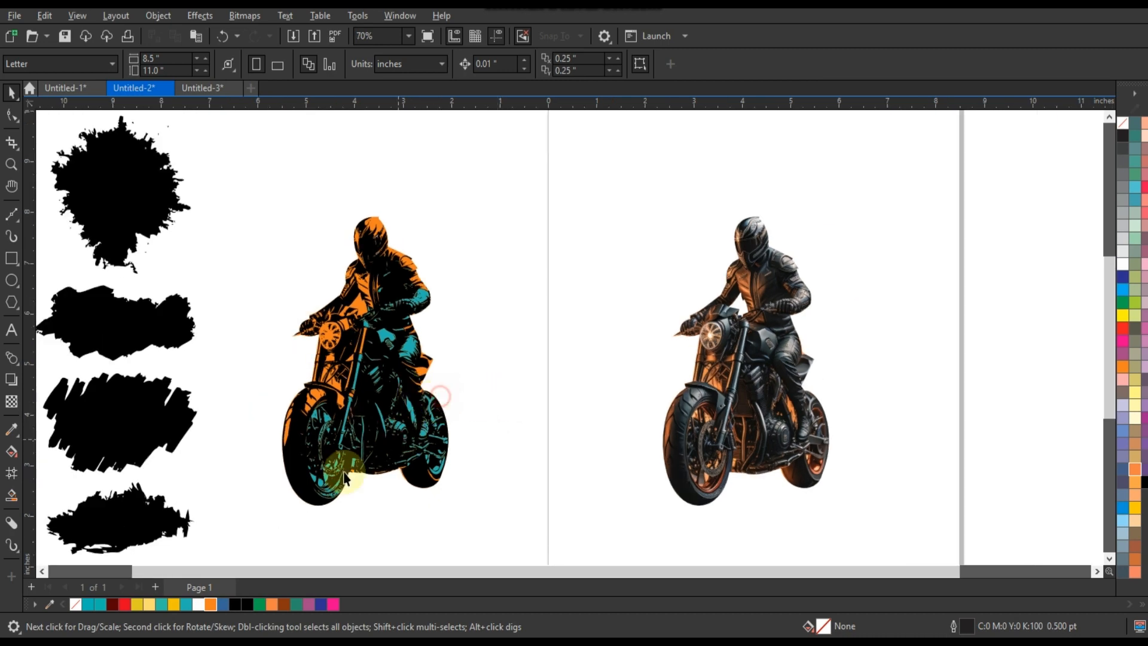
click(341, 407)
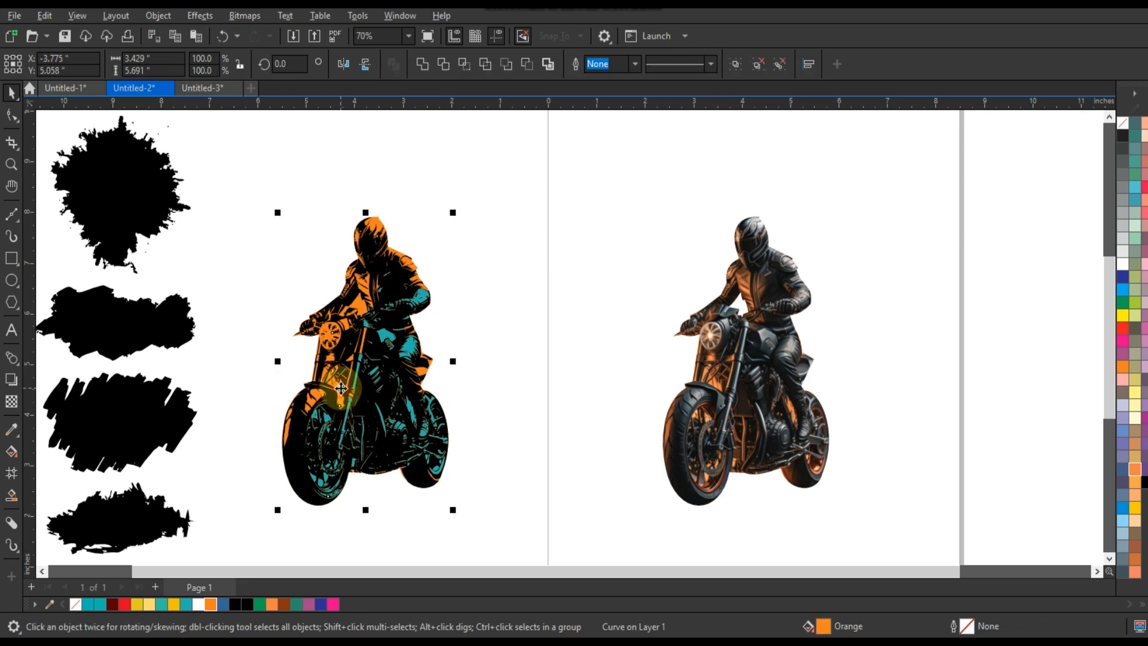
drag(364, 510, 365, 506)
click(487, 403)
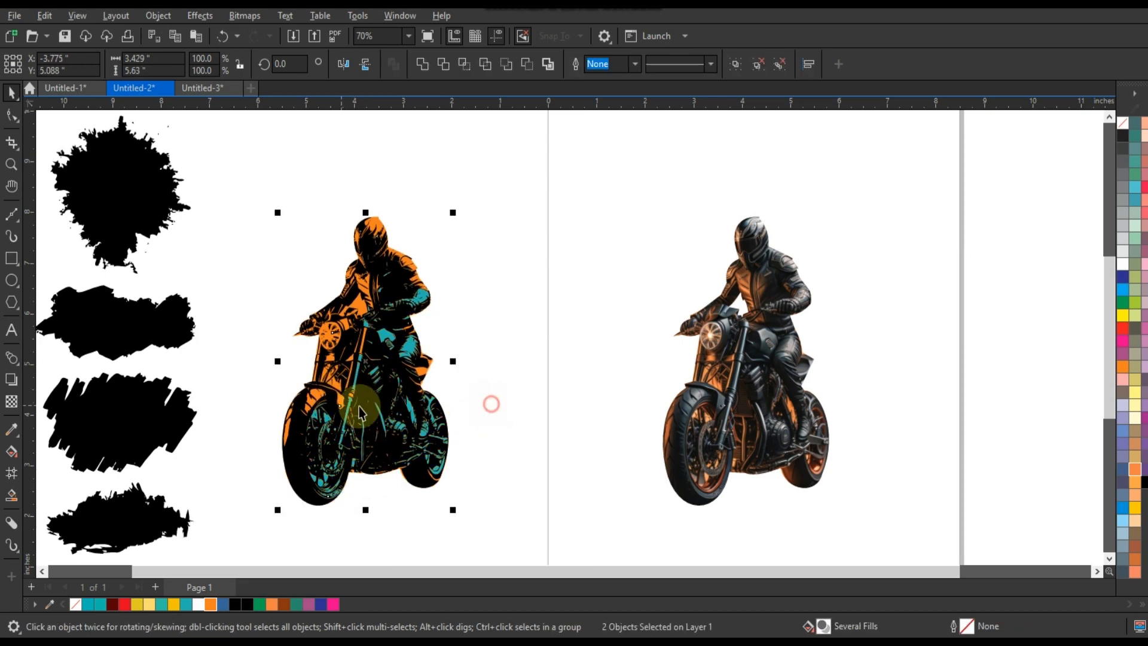
click(346, 405)
click(371, 427)
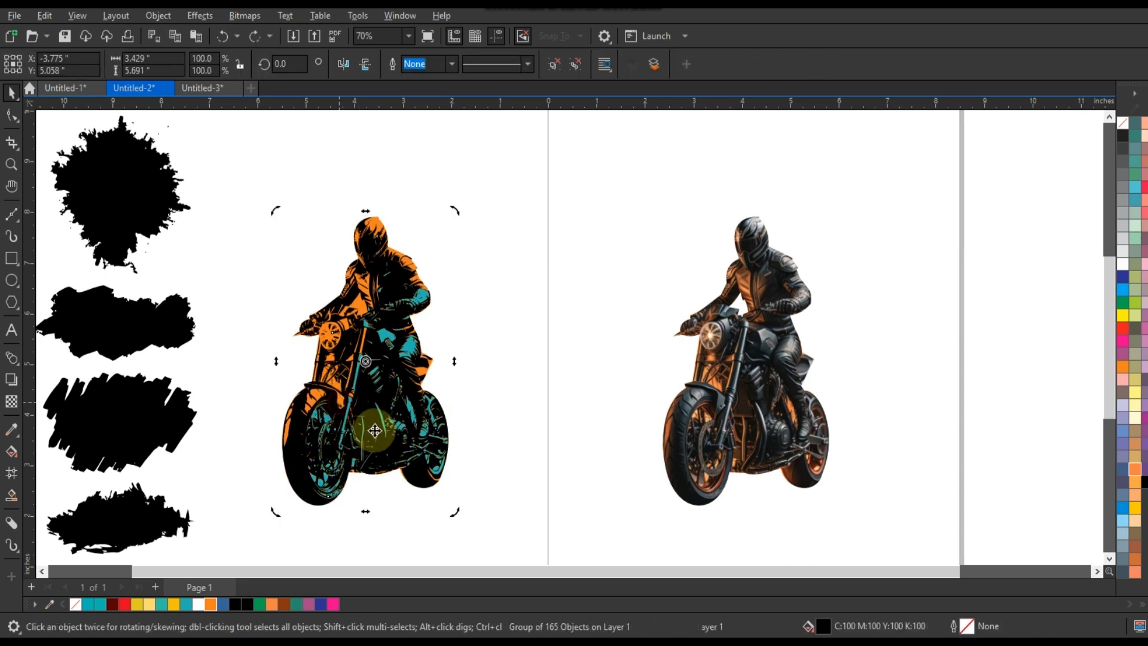
click(472, 421)
Fill the detail shapes across the engine and rear wheel of the traced motorcycle with teal
click(340, 400)
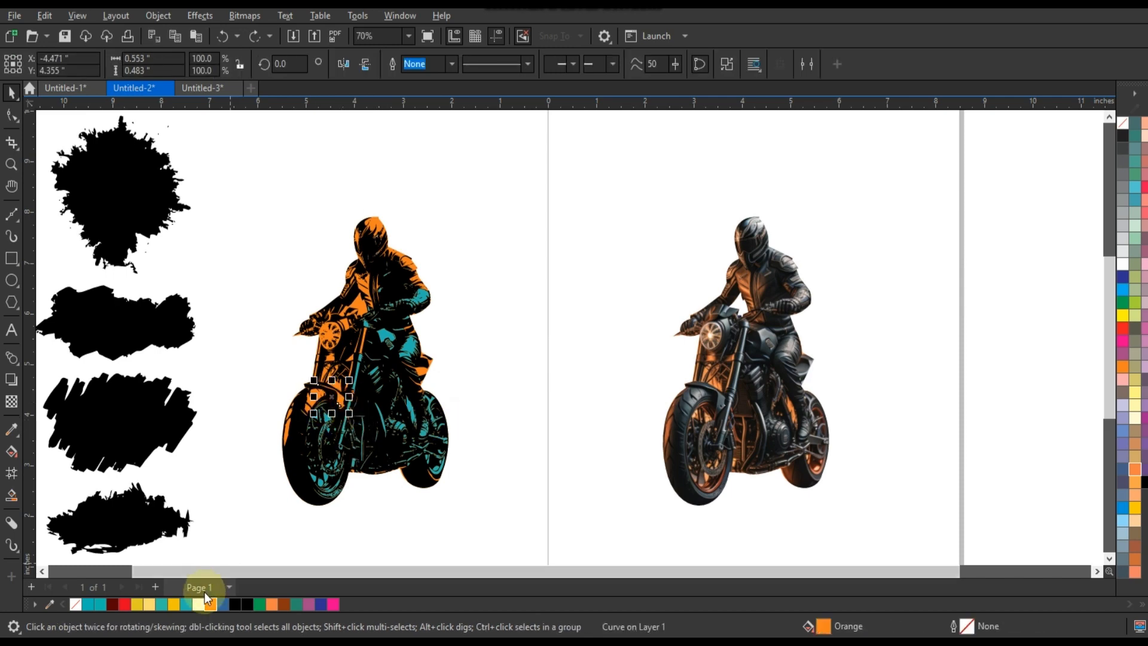
click(489, 431)
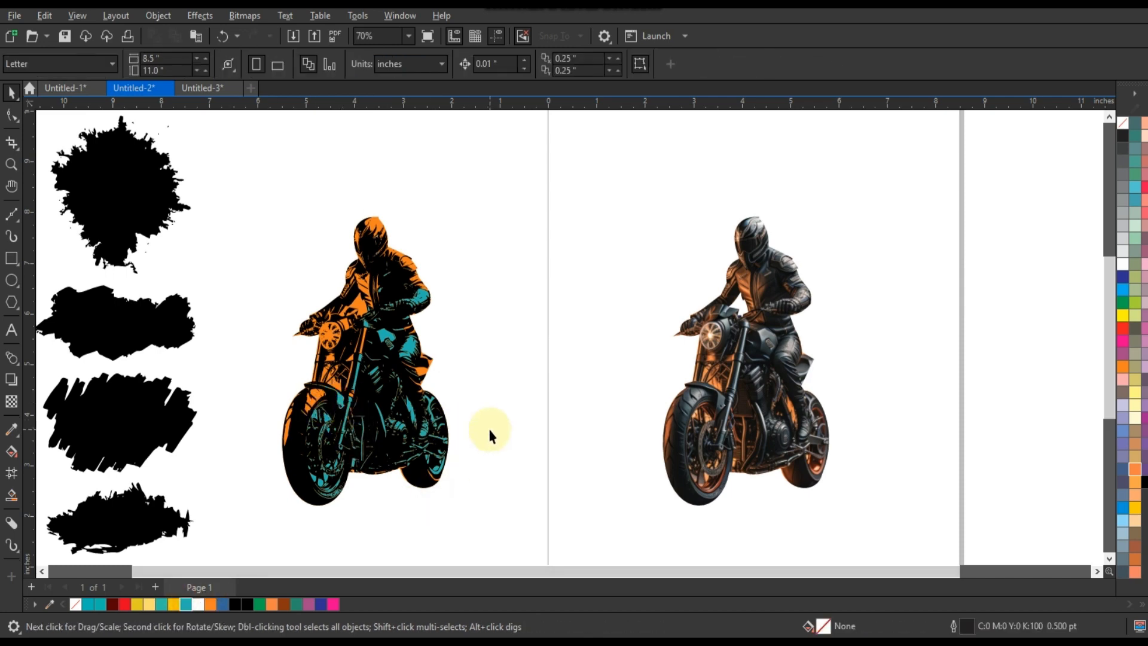
drag(464, 495, 329, 422)
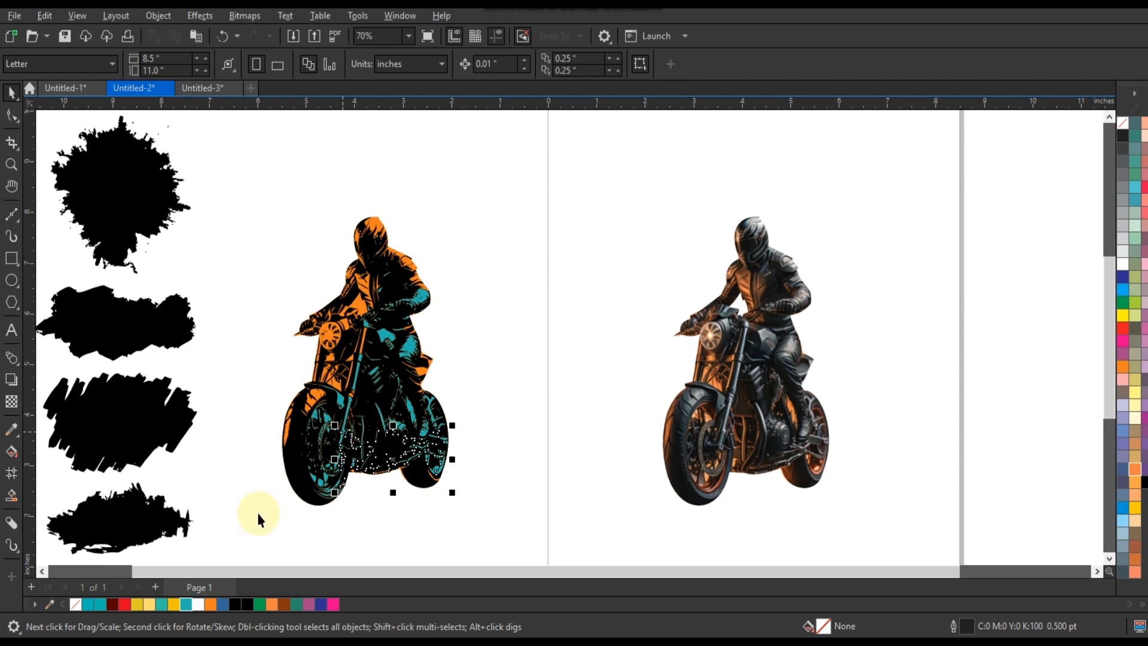
click(463, 496)
Place the large round ink splatter behind the rider's upper body at about 4.64 by 4.97 inches and fill it with teal #24B3B1
scroll(523, 336, down, 2)
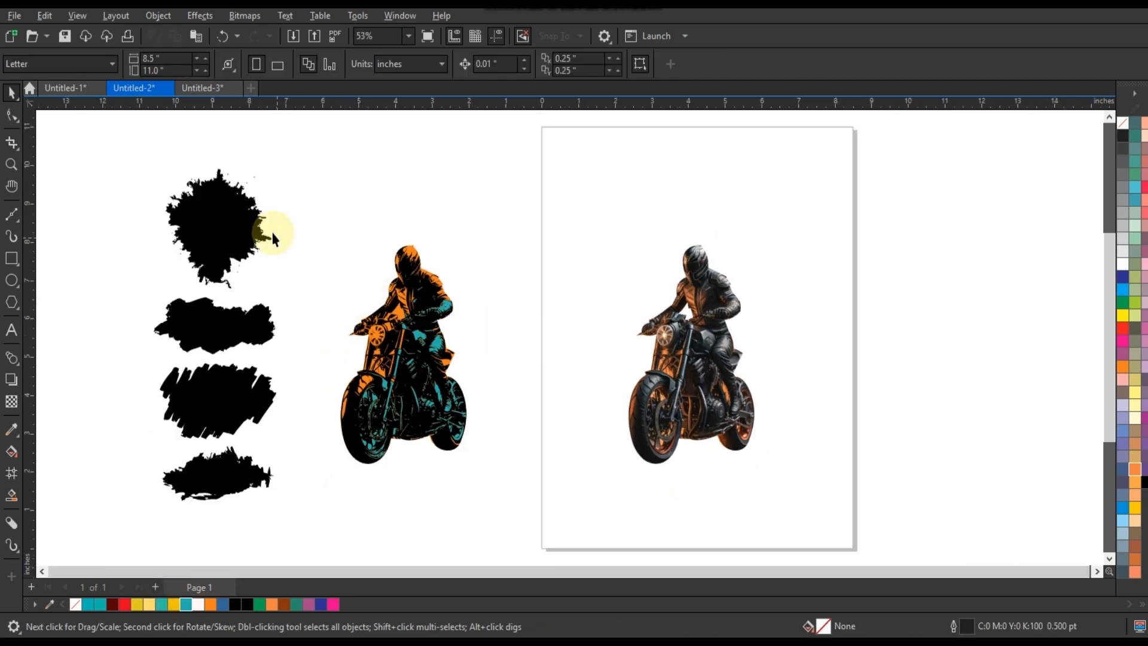
mouse_move(272, 238)
mouse_down()
mouse_move(370, 295)
mouse_move(423, 310)
mouse_up()
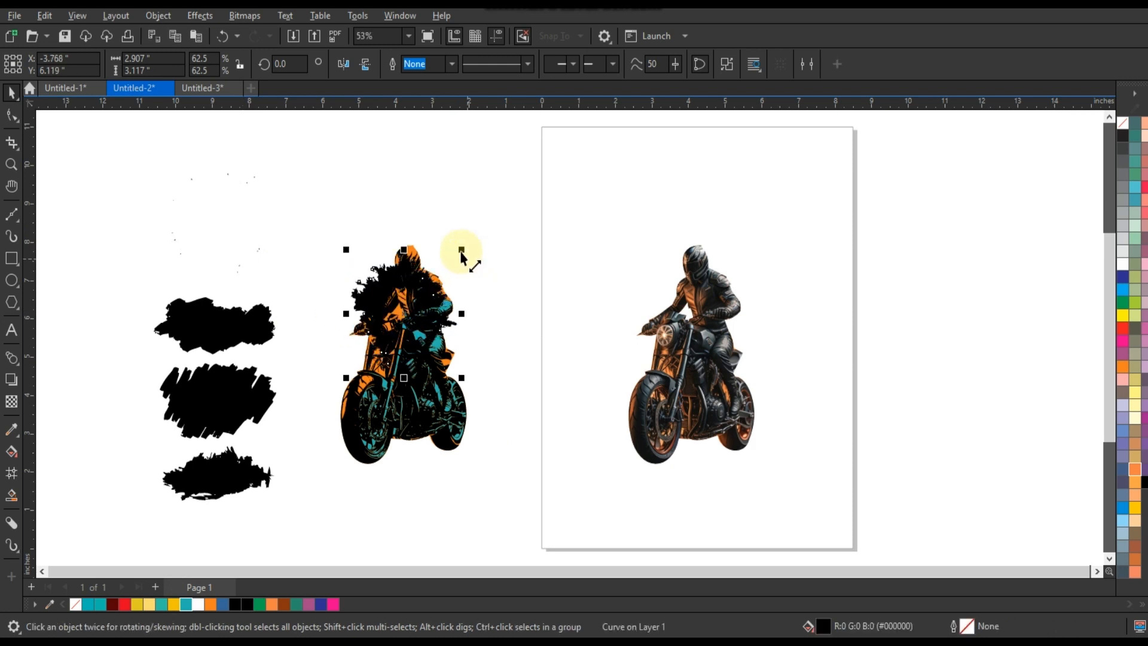
mouse_move(462, 254)
mouse_down()
mouse_move(512, 205)
mouse_move(503, 207)
mouse_up()
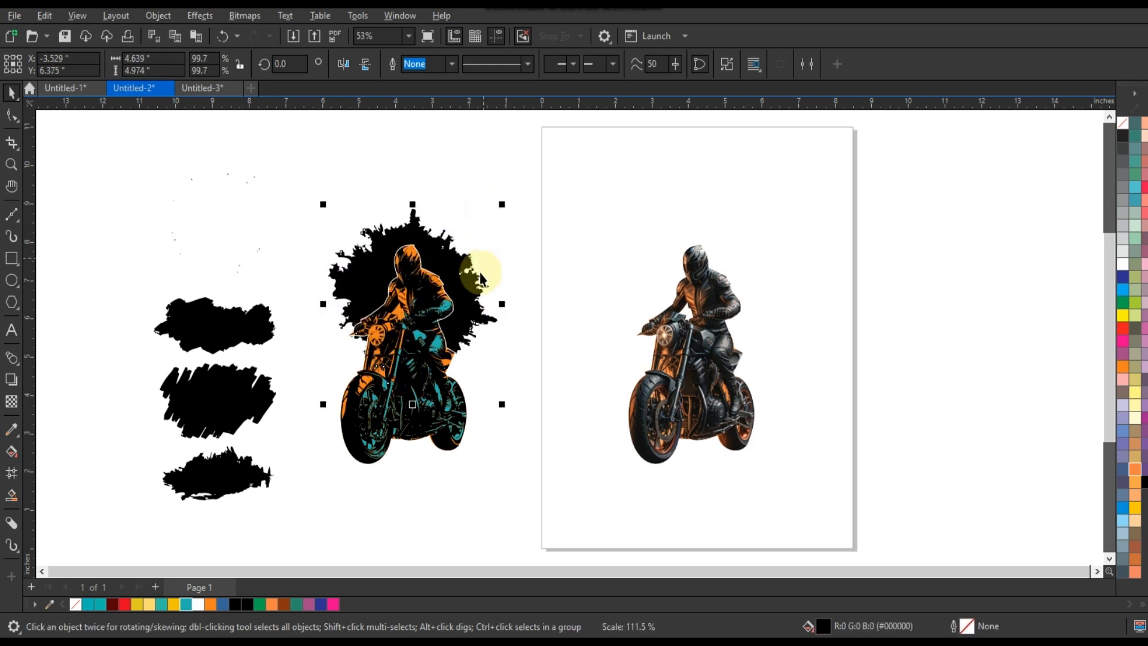
click(186, 605)
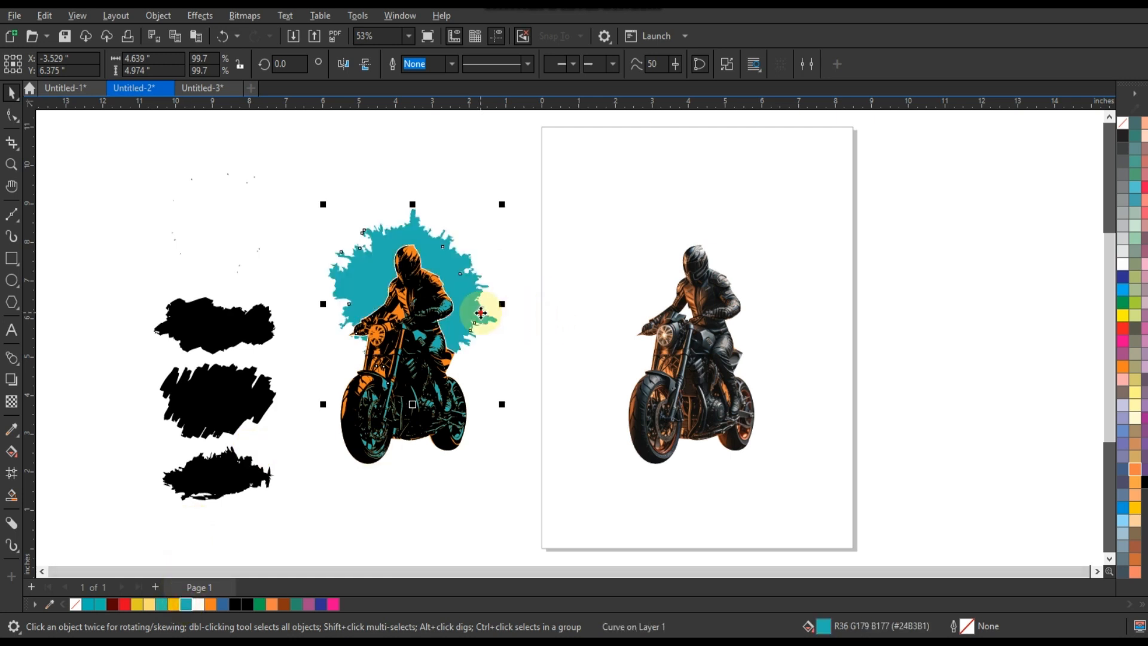
drag(481, 312, 482, 319)
Remove the outlines from all shapes of the traced rider and motorcycle
drag(491, 480, 311, 240)
right_click(1122, 123)
click(1106, 133)
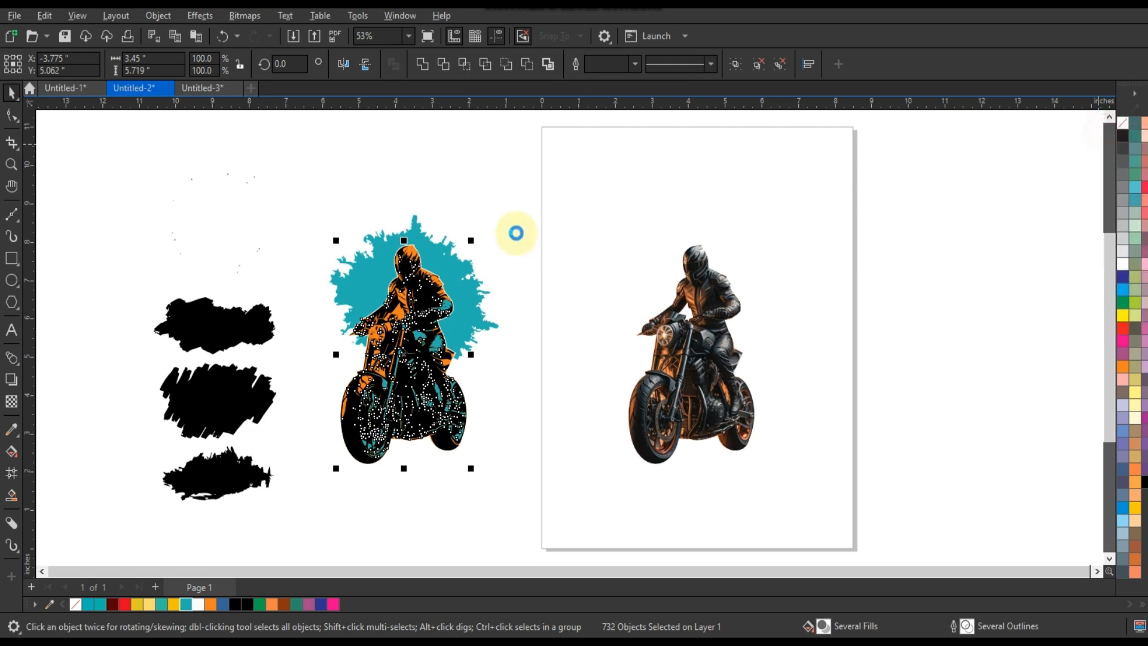
Enlarge the teal splatter to about 4.72 by 5.06 inches and place a copy of it over the lower motorcycle
click(478, 314)
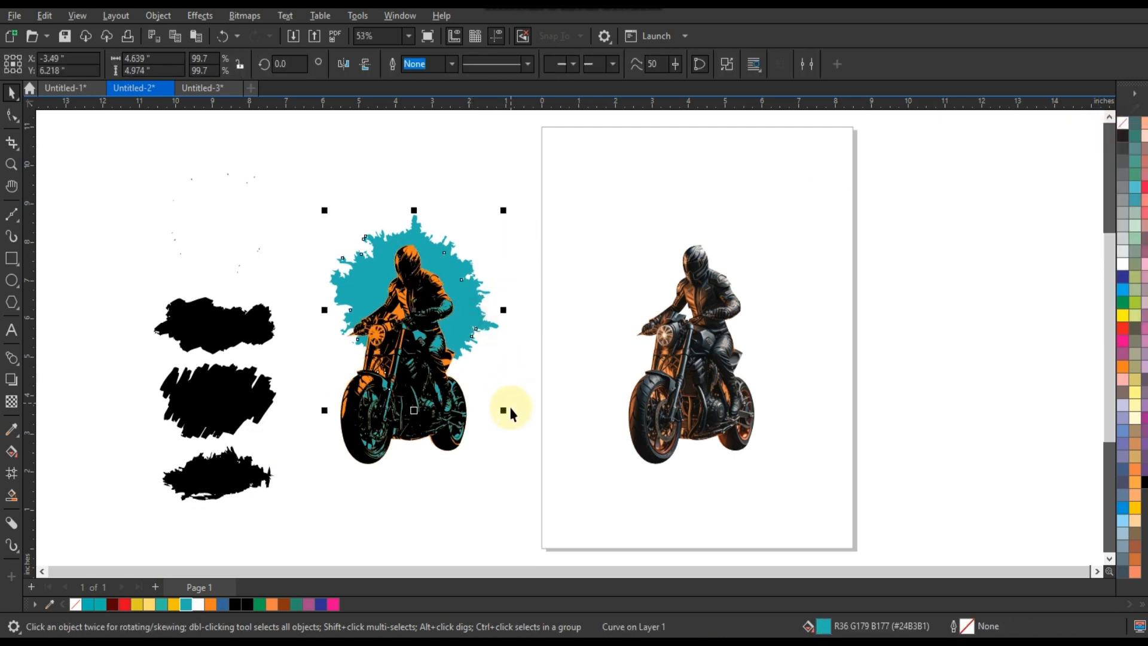
drag(507, 417, 511, 418)
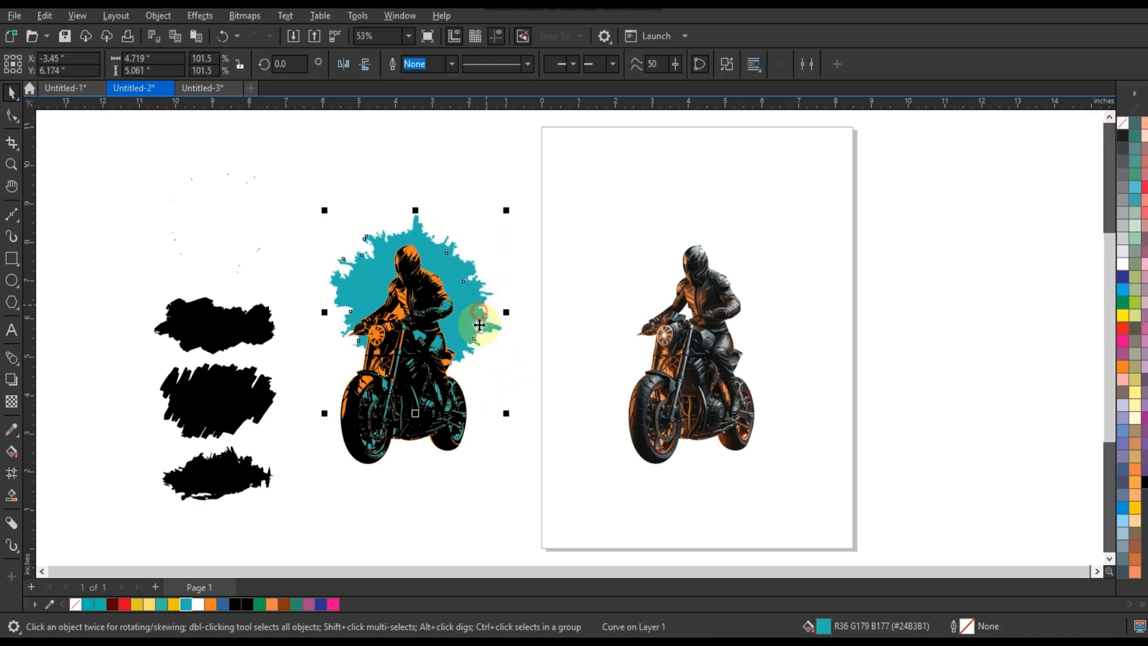
drag(475, 322, 469, 400)
right_click(469, 400)
Scale the splatter copy to about 4.1 by 4.4 inches, fill it with Orange and place it behind the teal splatter and the rider
drag(498, 293, 486, 319)
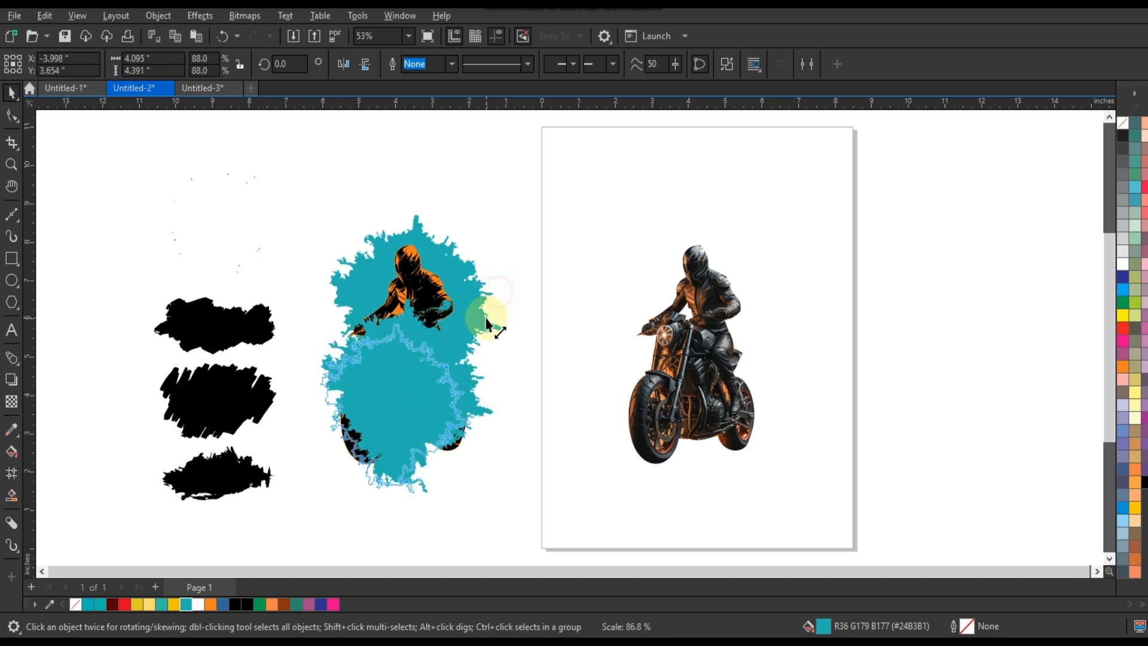
drag(416, 401, 410, 406)
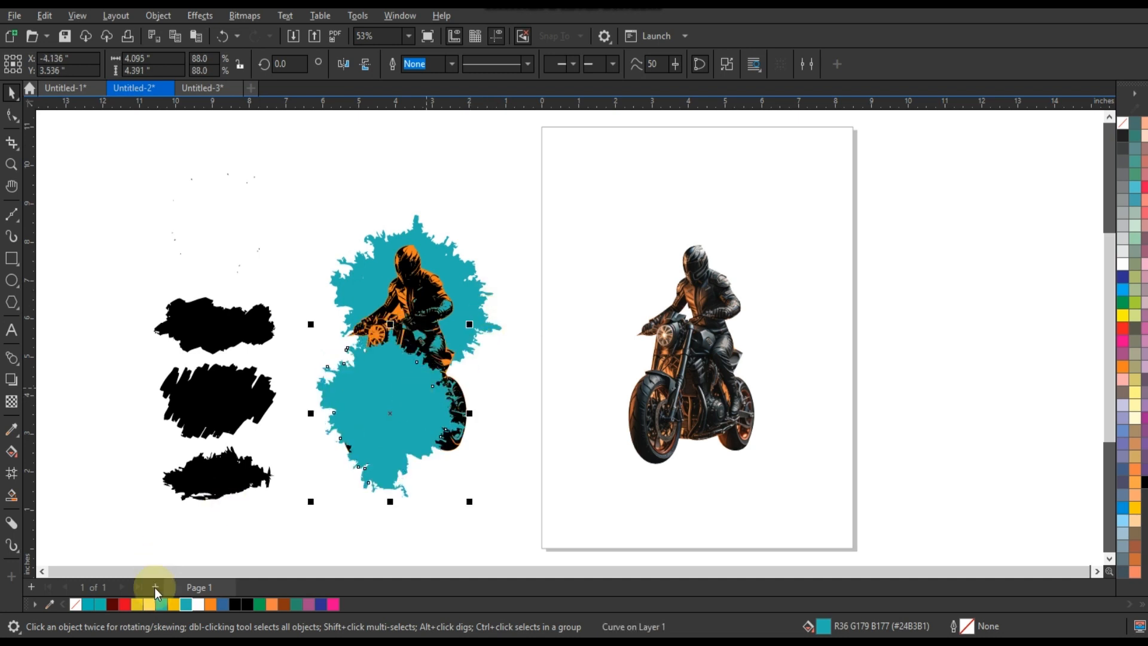
click(208, 603)
key(ctrl+Page_Down)
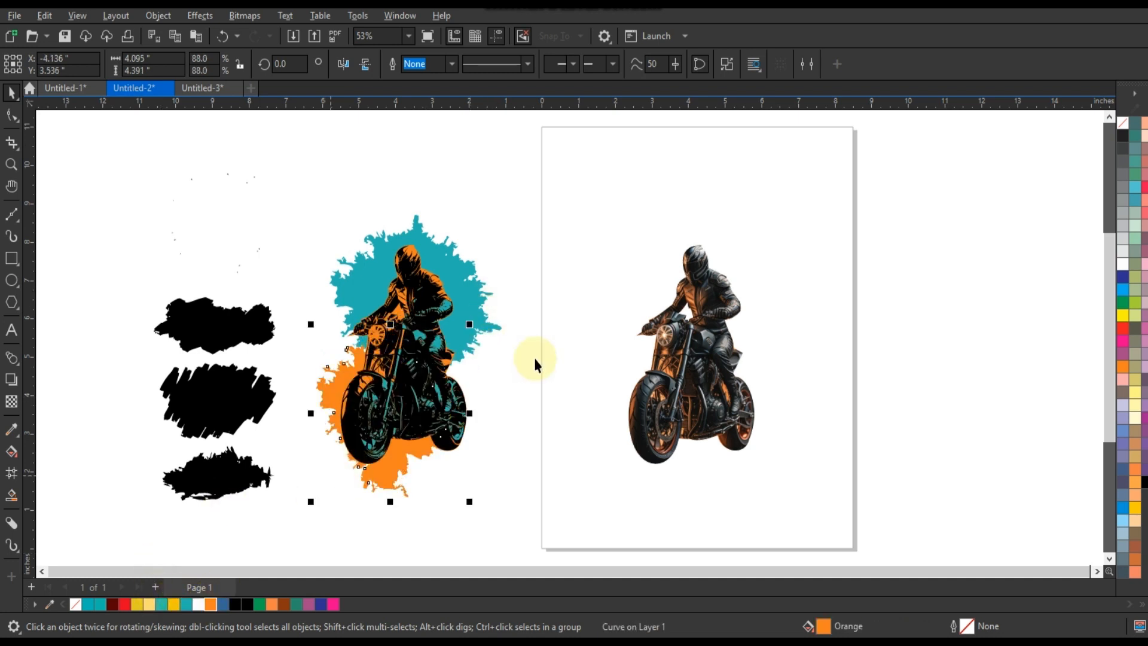
Adjust the splatters behind the rider so that teal surrounds the upper body and orange frames the lower motorcycle
drag(471, 324, 475, 353)
click(477, 340)
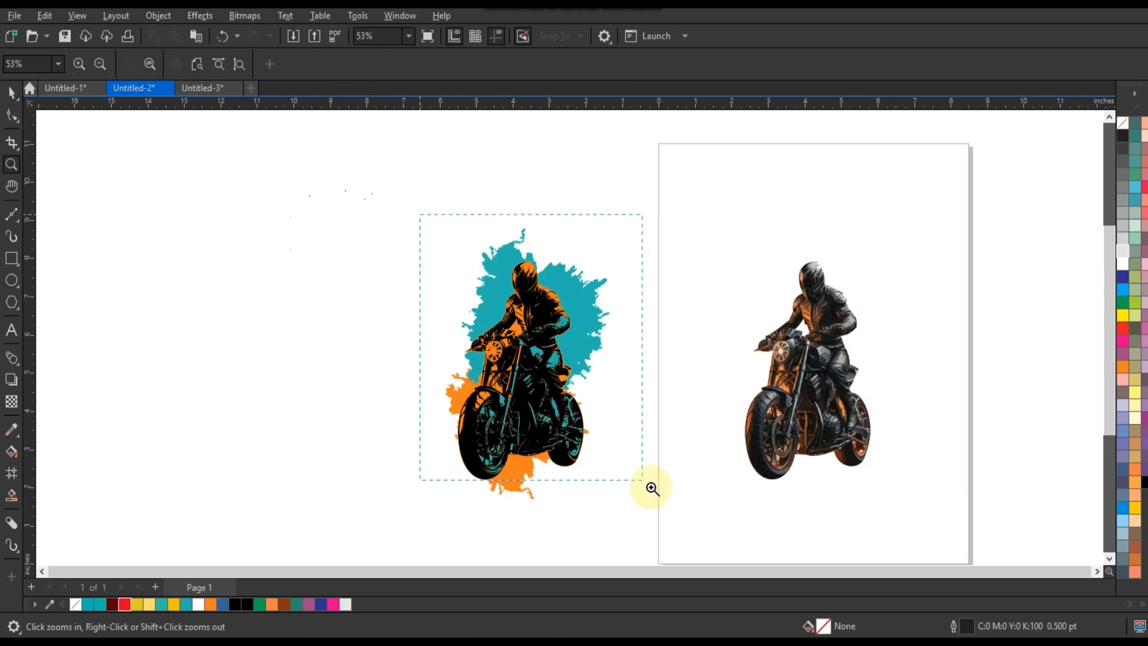
click(671, 509)
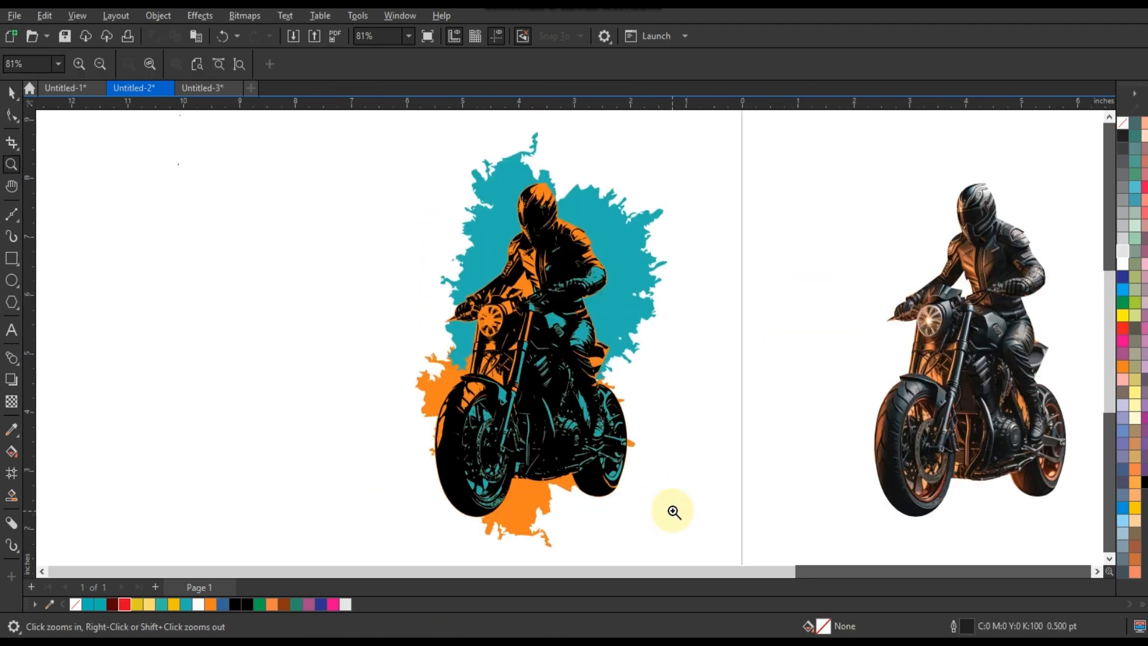